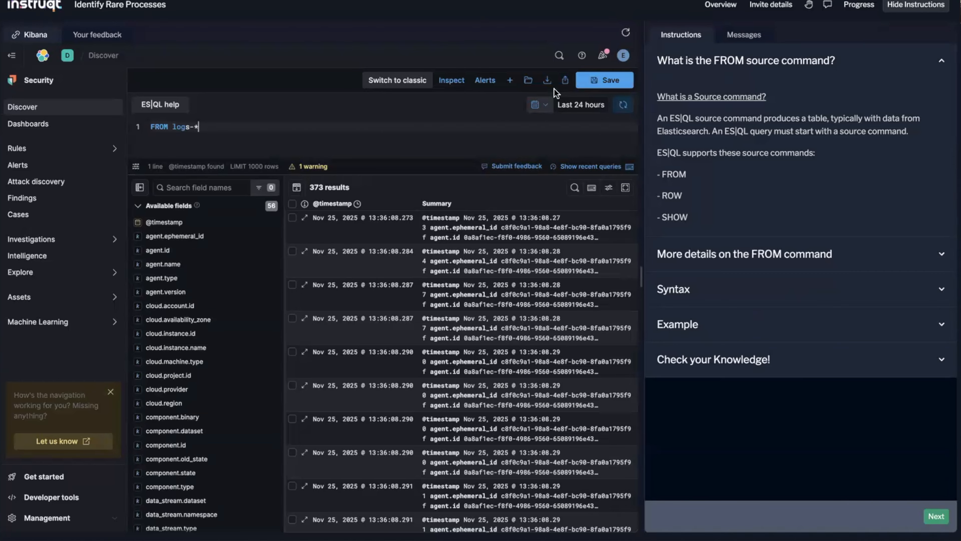
# - Translate the instructions page into Korean and read the explanation of source commands
pyautogui.moveTo(694, 97); pyautogui.dragTo(740, 90)
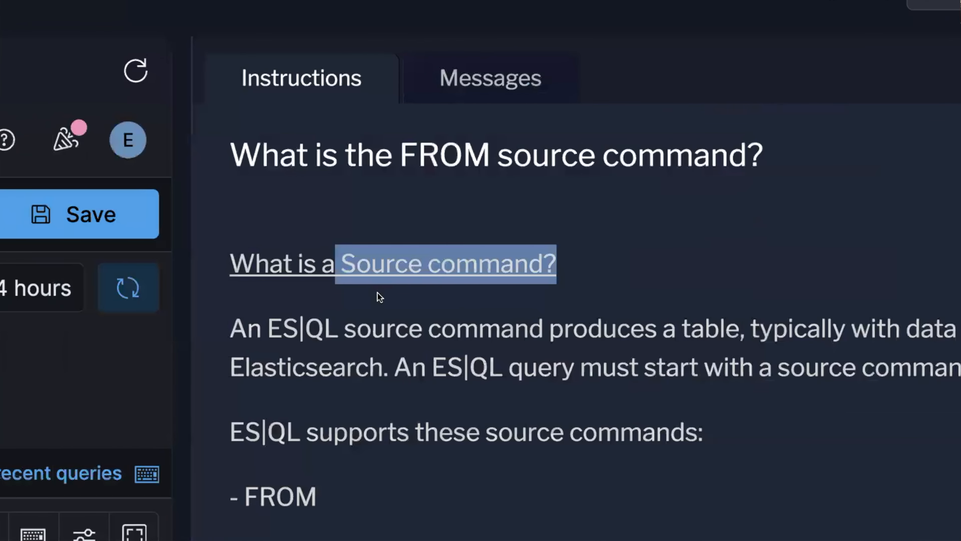
pyautogui.click(403, 297)
pyautogui.rightClick(426, 287)
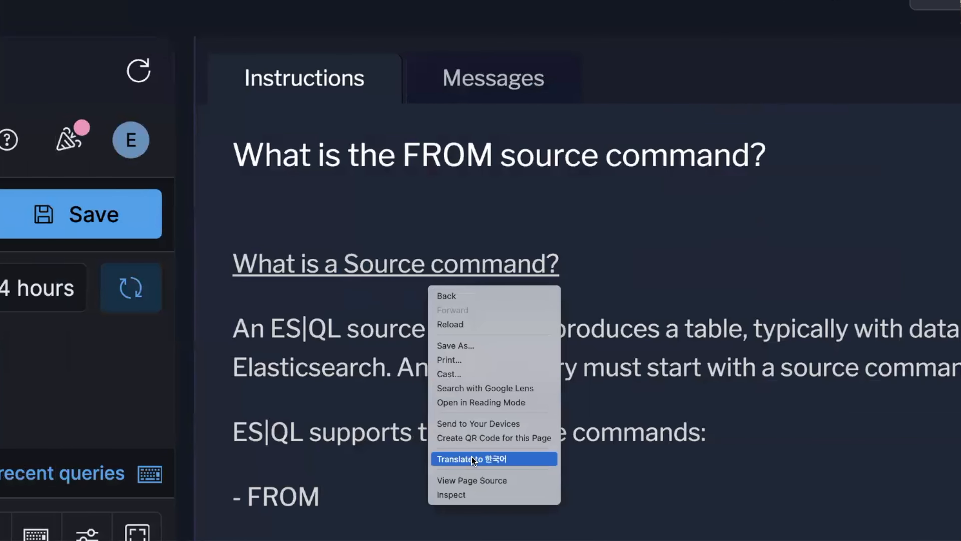
pyautogui.click(472, 456)
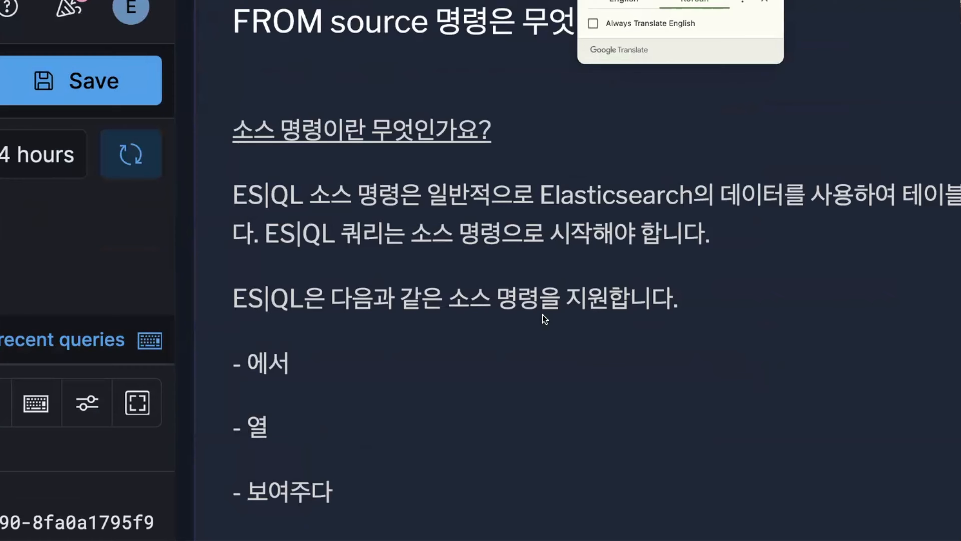
pyautogui.hscroll(4, 542, 314)
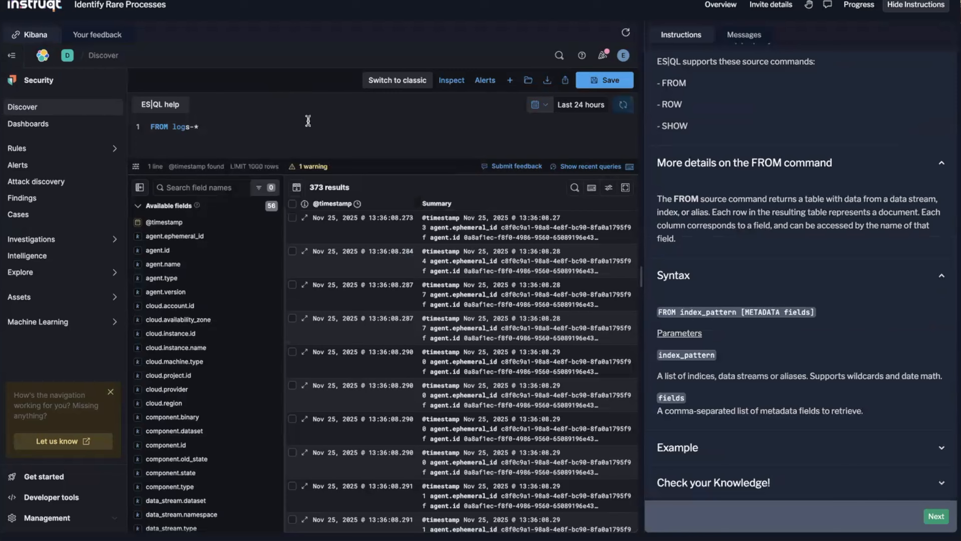
# - Rerun the FROM logs-* query and review the first result's fields and values in table view
pyautogui.click(623, 104)
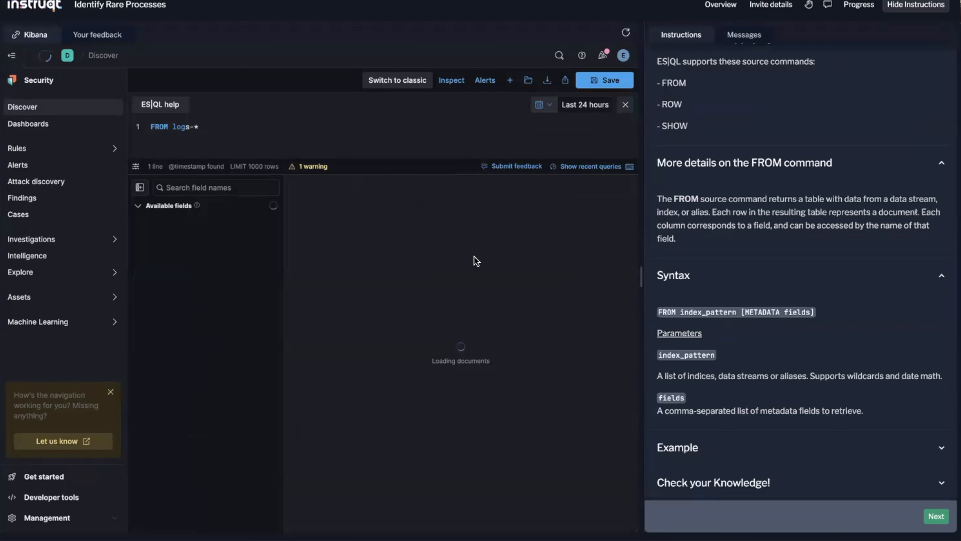
pyautogui.click(305, 220)
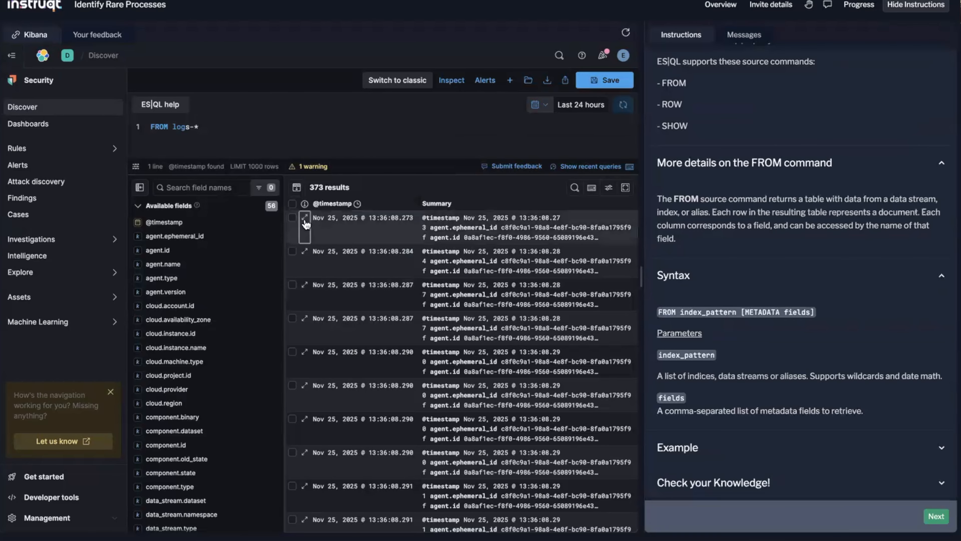
pyautogui.click(305, 218)
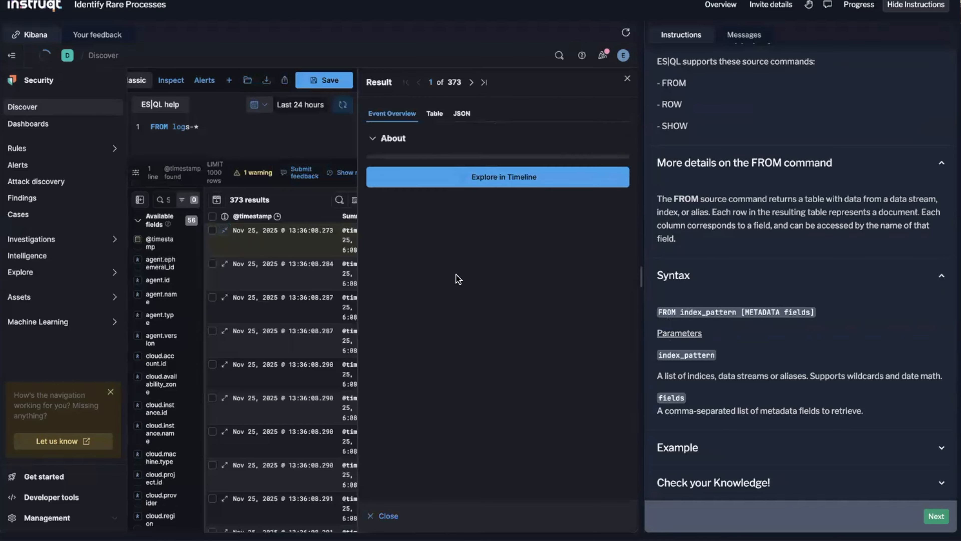
pyautogui.click(435, 114)
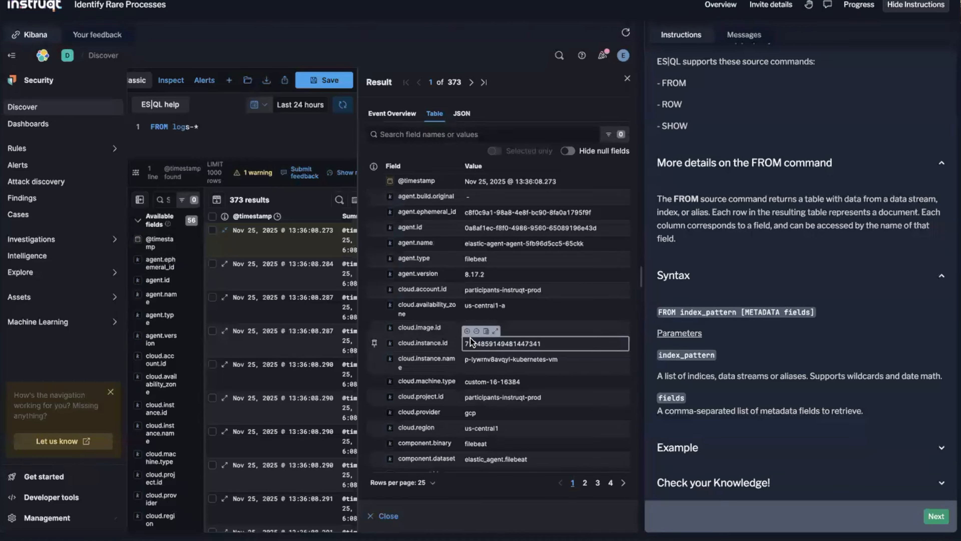
pyautogui.scroll(-3, 490, 393)
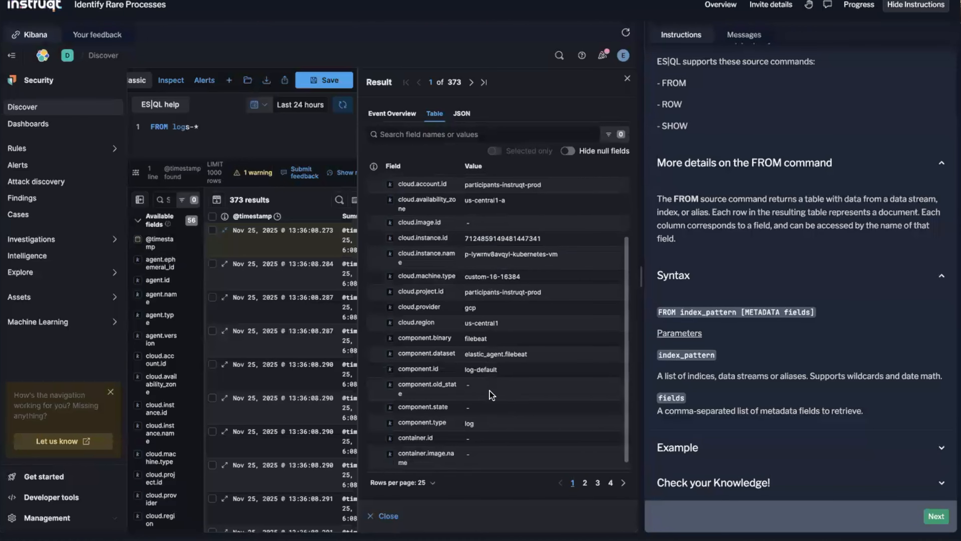
pyautogui.scroll(-1, 491, 393)
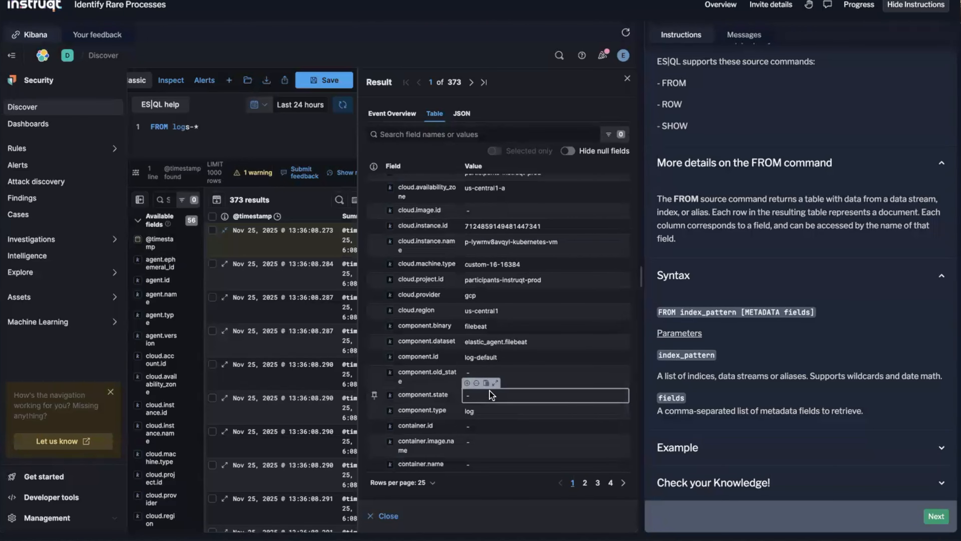
pyautogui.scroll(4, 497, 409)
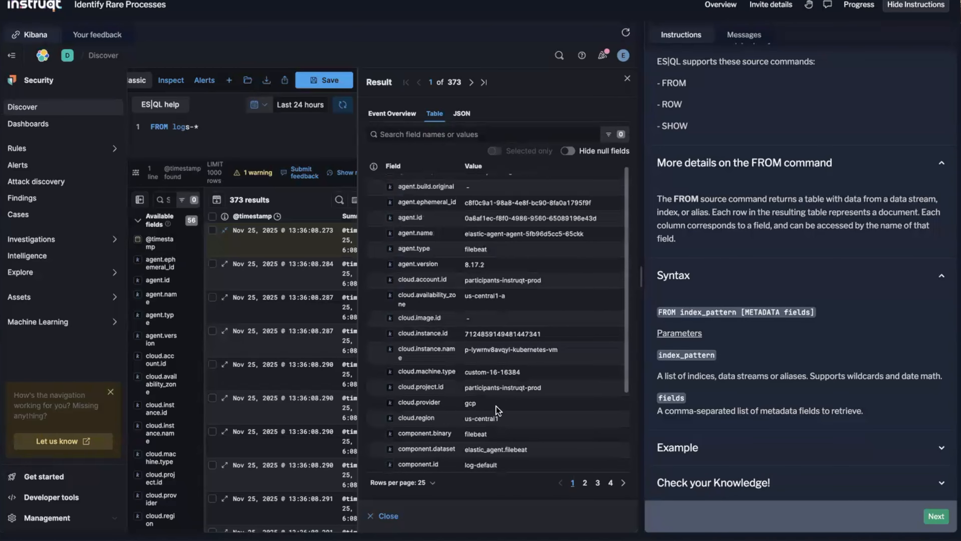
pyautogui.moveTo(498, 410)
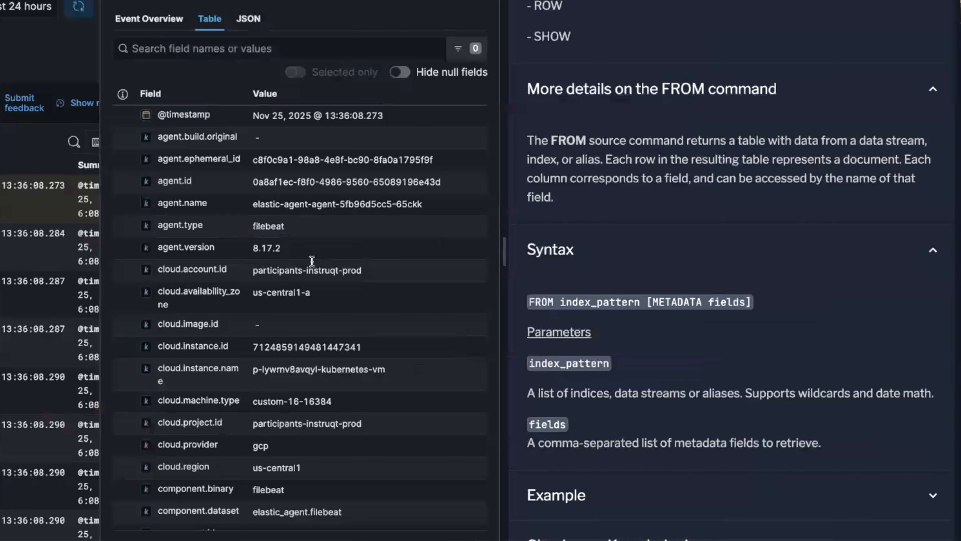
# - Read the METADATA fields part of the FROM syntax and expand the Example section of the instructions
pyautogui.moveTo(744, 312); pyautogui.dragTo(809, 314)
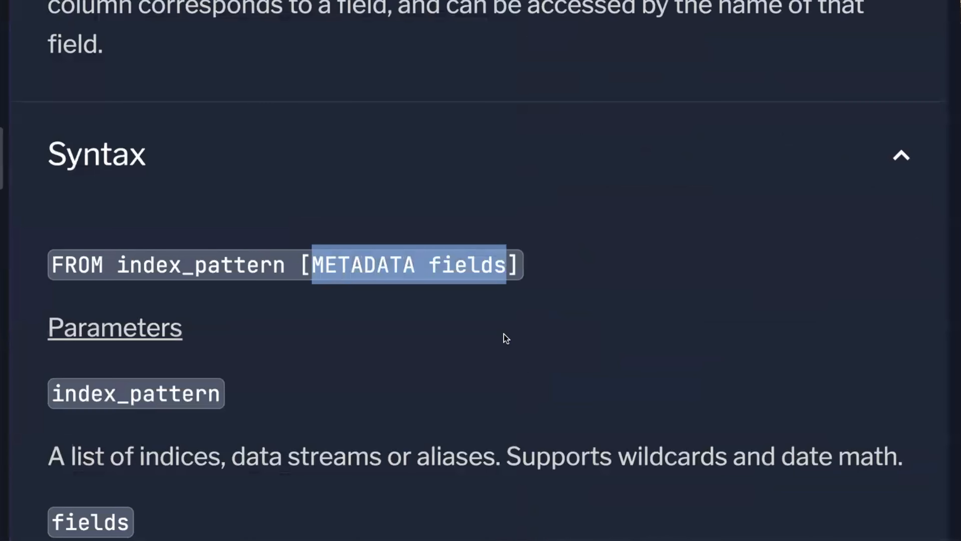
pyautogui.scroll(-5, 504, 333)
pyautogui.click(752, 319)
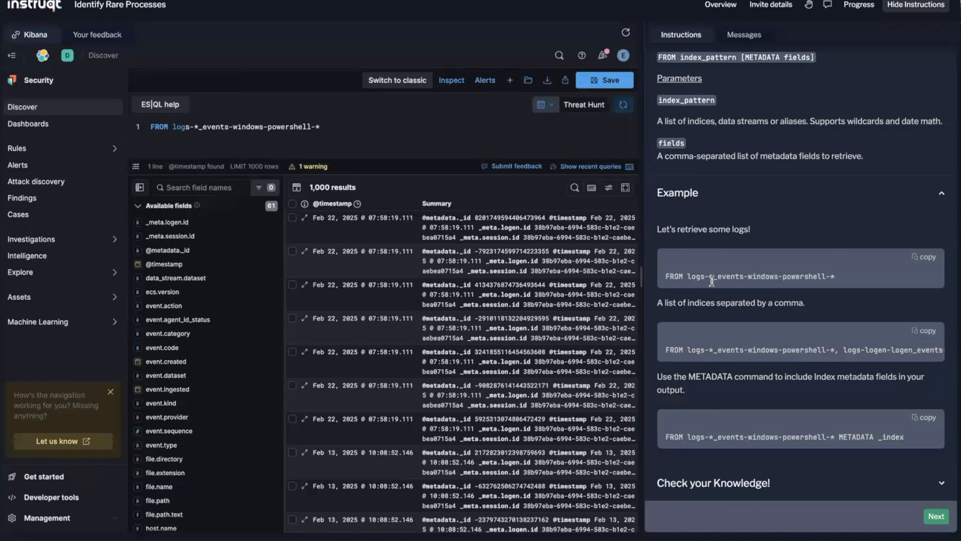
# - Open the details of the first document returned by the Windows PowerShell events query
pyautogui.click(425, 307)
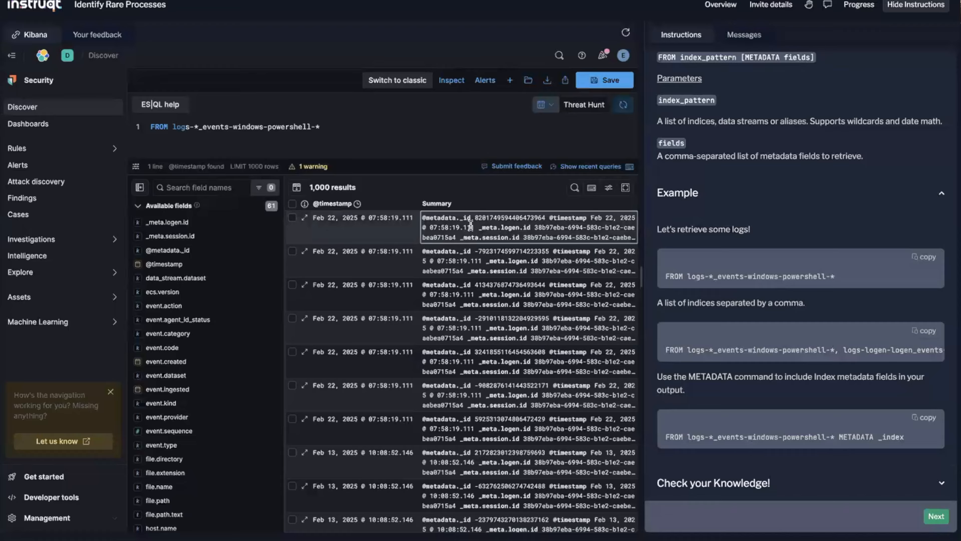
pyautogui.click(305, 219)
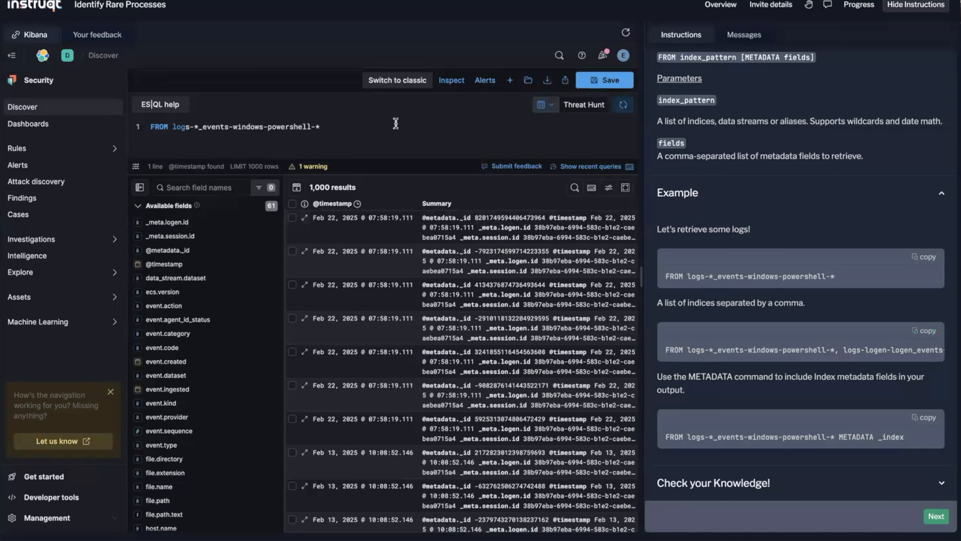
# - Replace the query with FROM logs-*_events-windows-powershell-*, logs-logen-logen_events-sysmon_linux-log-* and run it
pyautogui.moveTo(318, 120); pyautogui.dragTo(38, 120)
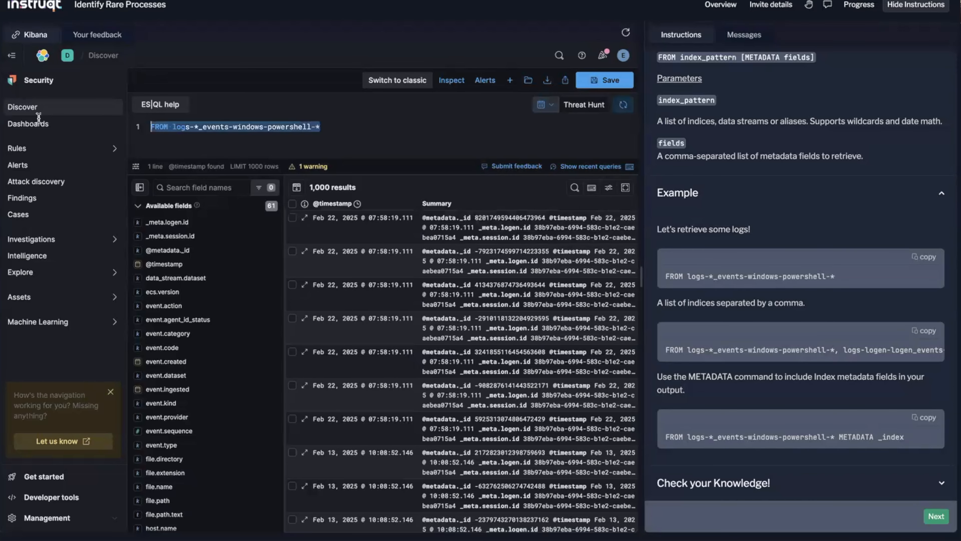
pyautogui.write('FROM logs-*_events-windows-powershell-*, logs-logen-logen_events-sysmon_linux-log-*')
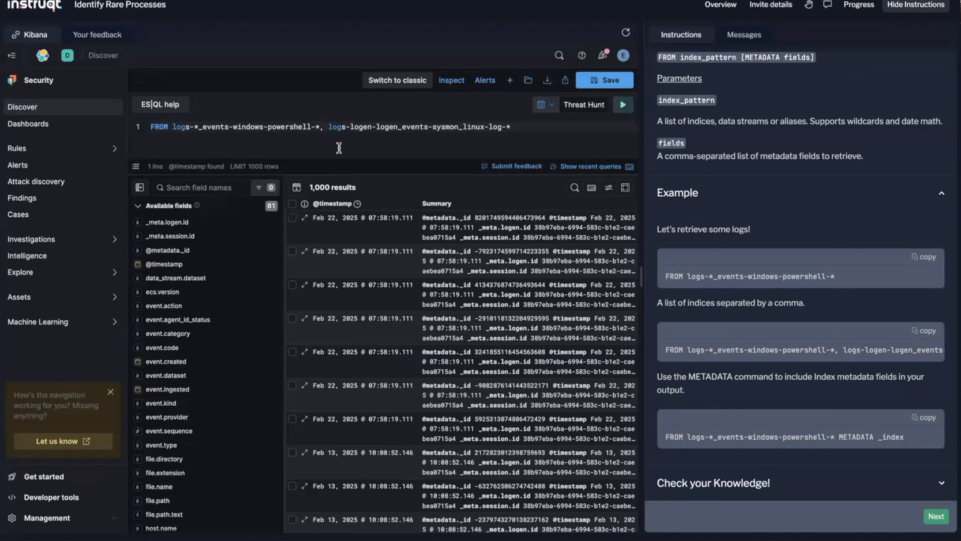
pyautogui.press('Return')
pyautogui.press('BackSpace')
pyautogui.hotkey('ctrl', 'Return')
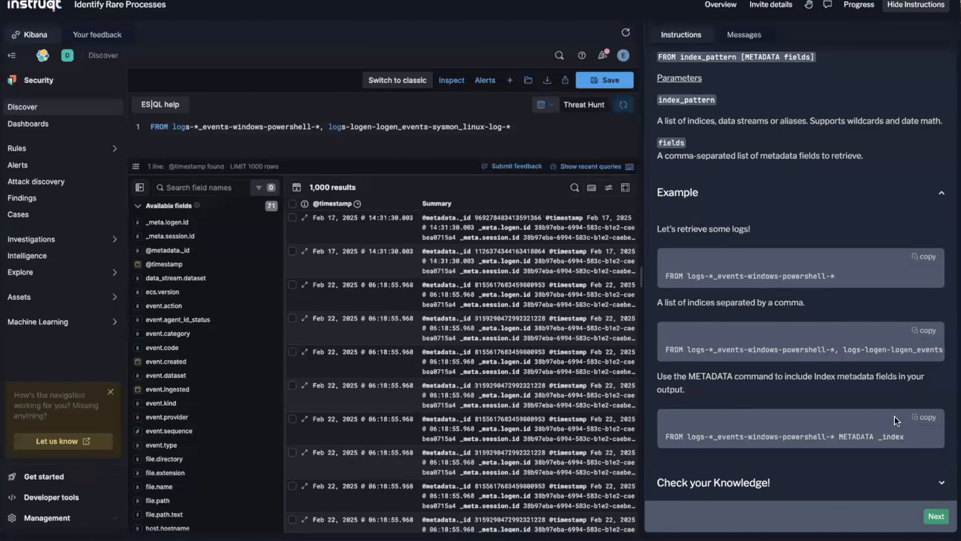
# - Replace the query with the copied example FROM logs-*_events-windows-powershell-* METADATA _index and run it
pyautogui.click(924, 416)
pyautogui.hotkey('ctrl', 'a')
pyautogui.hotkey('ctrl', 'v')
pyautogui.hotkey('ctrl', 'Return')
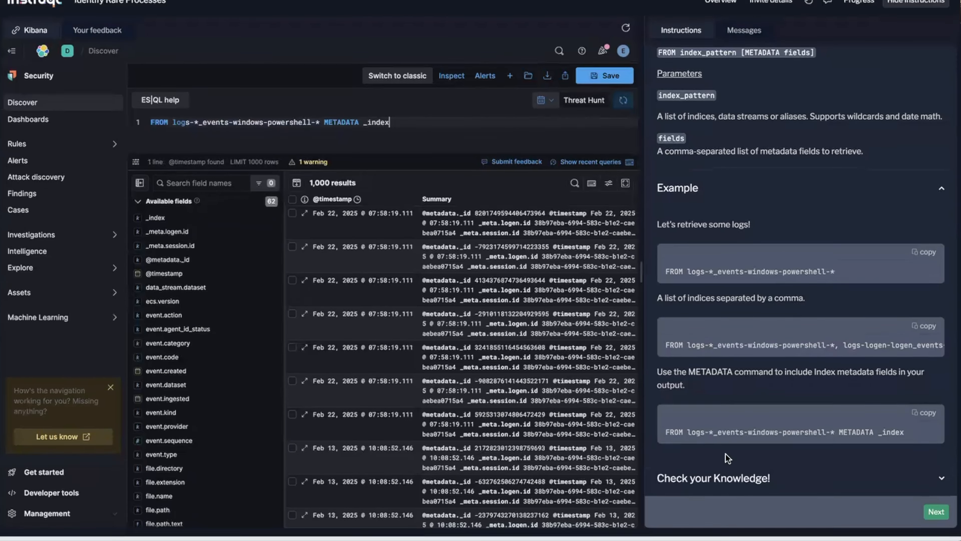
# - Open the first result's details and examine its _index field and value
pyautogui.click(304, 218)
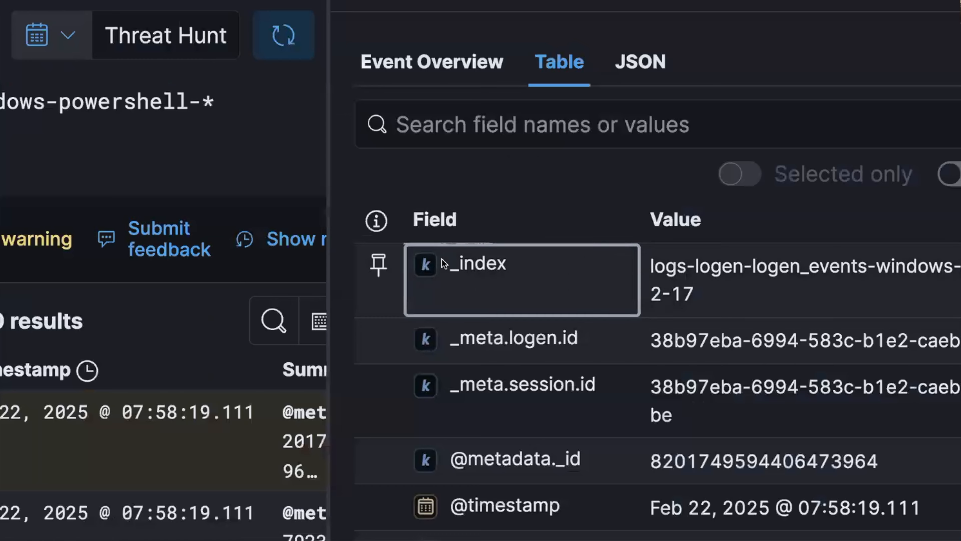
pyautogui.moveTo(477, 280)
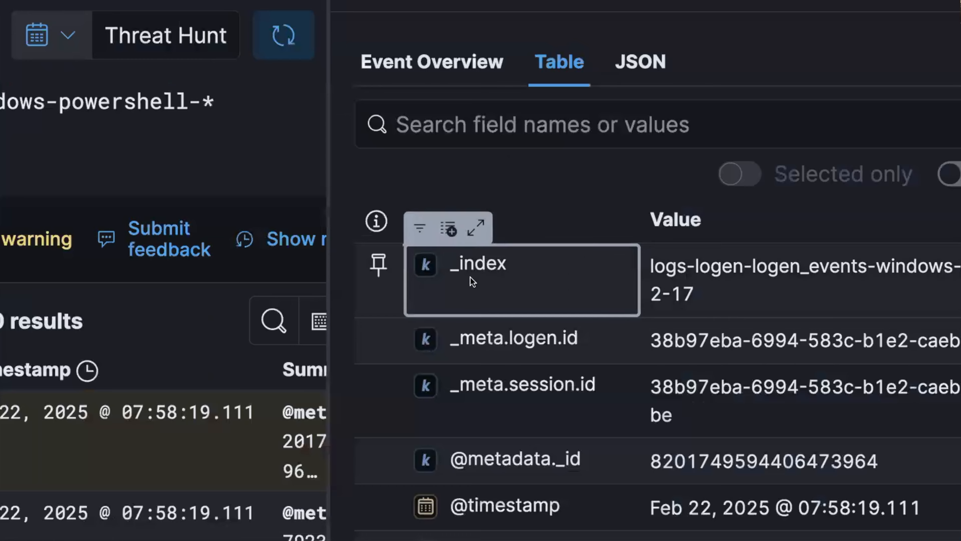
pyautogui.moveTo(721, 281)
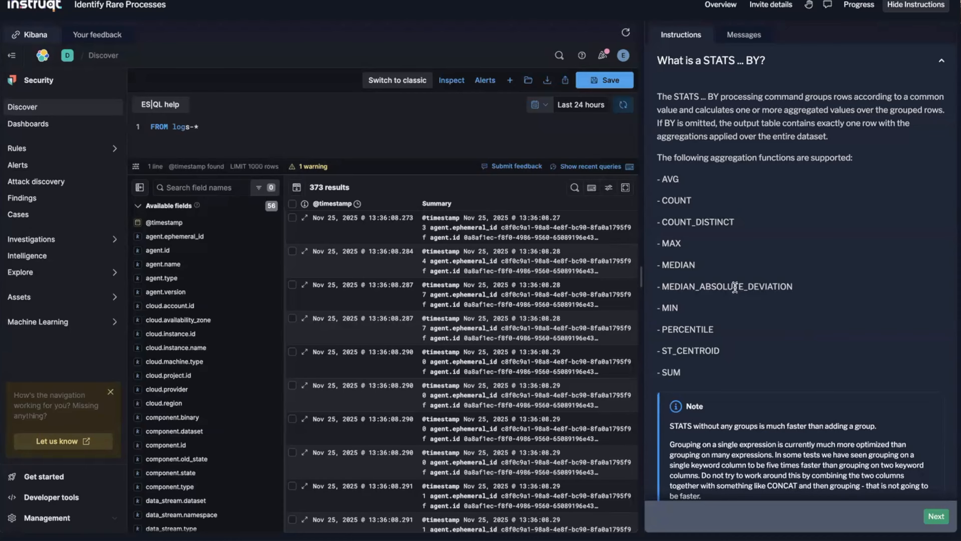
# - Read the supported aggregation functions and note for STATS ... BY, and expand its Syntax section
pyautogui.doubleClick(678, 265)
pyautogui.scroll(-2, 684, 310)
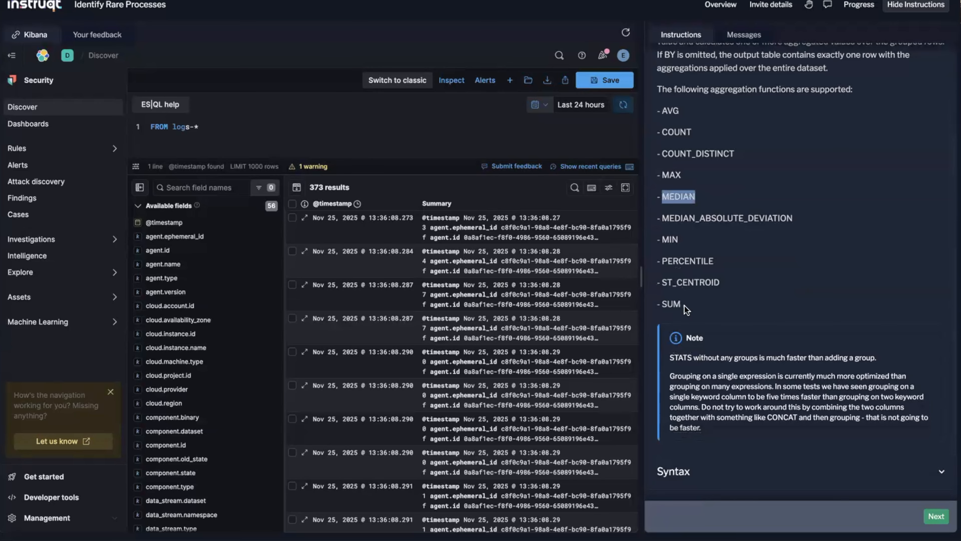
pyautogui.scroll(-2, 723, 433)
pyautogui.click(699, 416)
pyautogui.scroll(-6, 757, 342)
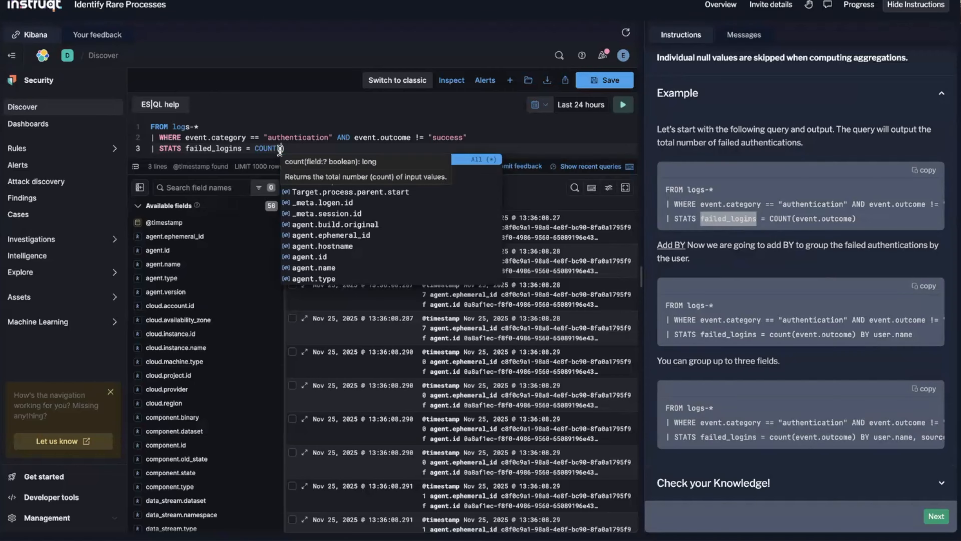
# - Complete the failed_logins COUNT function with the suggested event.outcome field and run the query
pyautogui.write('even')
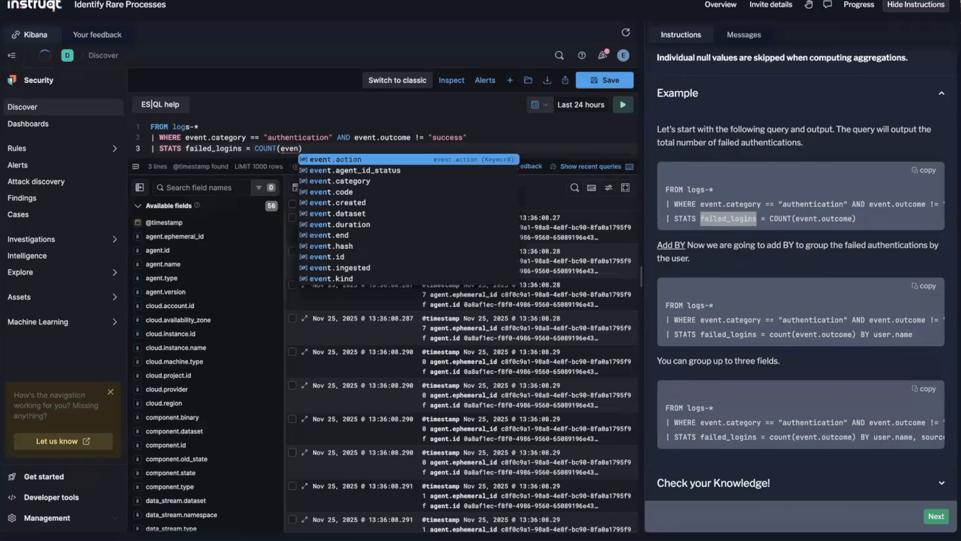
pyautogui.press('Down')
pyautogui.press('Down')
pyautogui.press('Down')
pyautogui.press('Down')
pyautogui.press('Down')
pyautogui.press('Down')
pyautogui.press('Down')
pyautogui.press('Down')
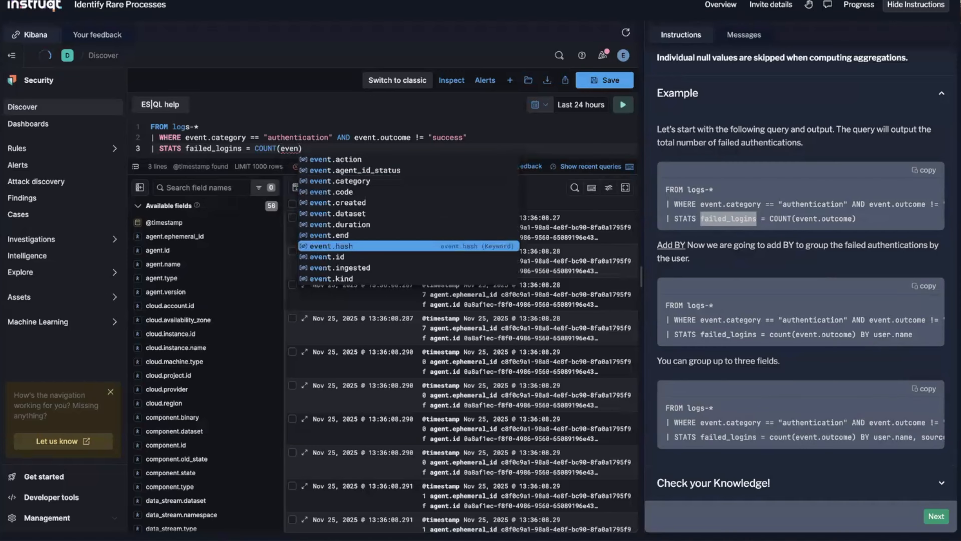
pyautogui.press('Down')
pyautogui.press('Down')
pyautogui.press('Down')
pyautogui.press('Down')
pyautogui.press('Down')
pyautogui.press('Down')
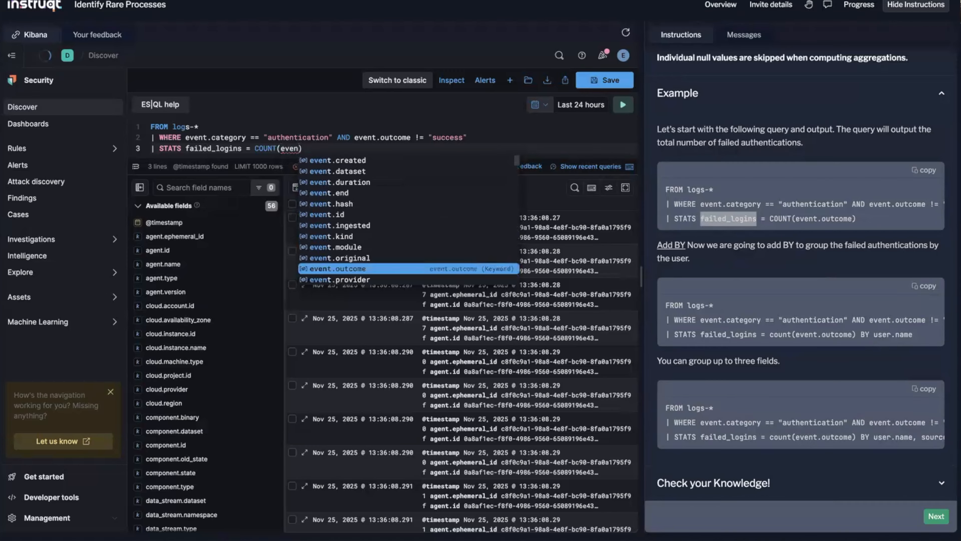
pyautogui.press('Return')
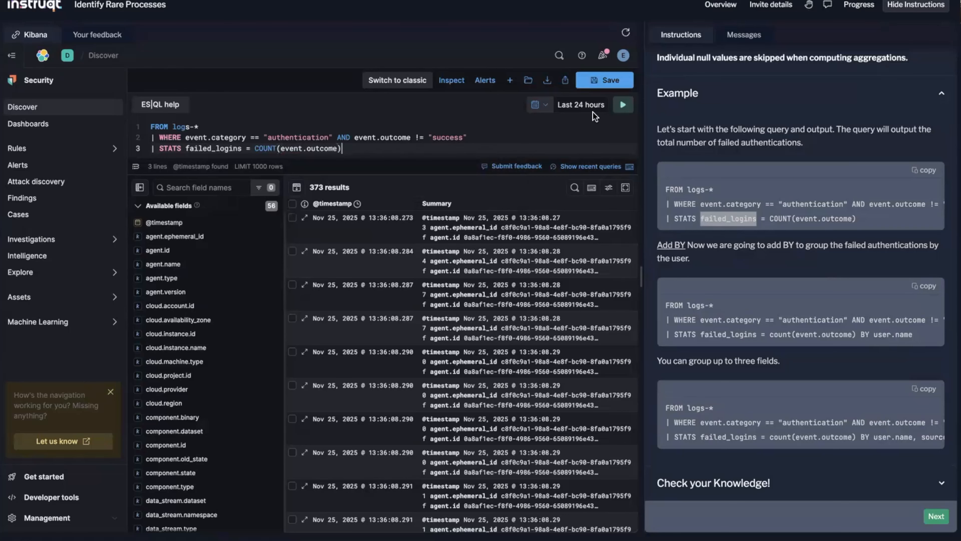
pyautogui.click(623, 104)
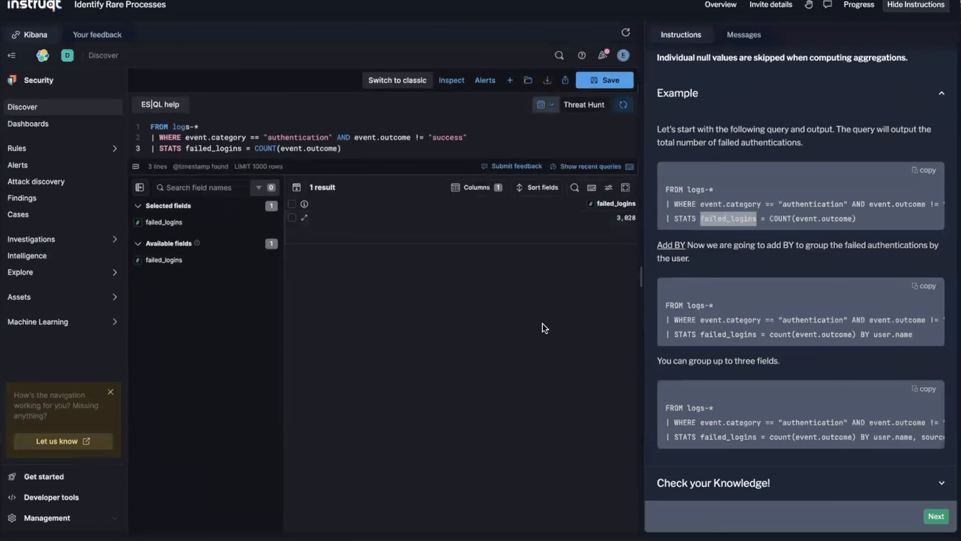
# - Remove the STATS line from the query and run only the authentication filter
pyautogui.click(382, 153)
pyautogui.hotkey('shift', 'Home')
pyautogui.press('BackSpace')
pyautogui.press('BackSpace')
pyautogui.hotkey('ctrl', 'Return')
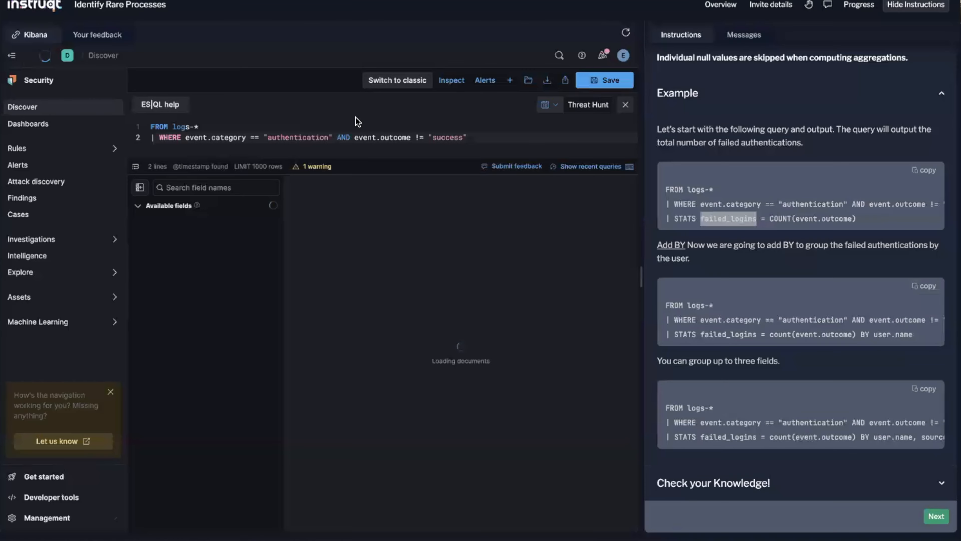
# - Browse the filtered non-successful authentication events down to the end of the results
pyautogui.scroll(-10, 504, 333)
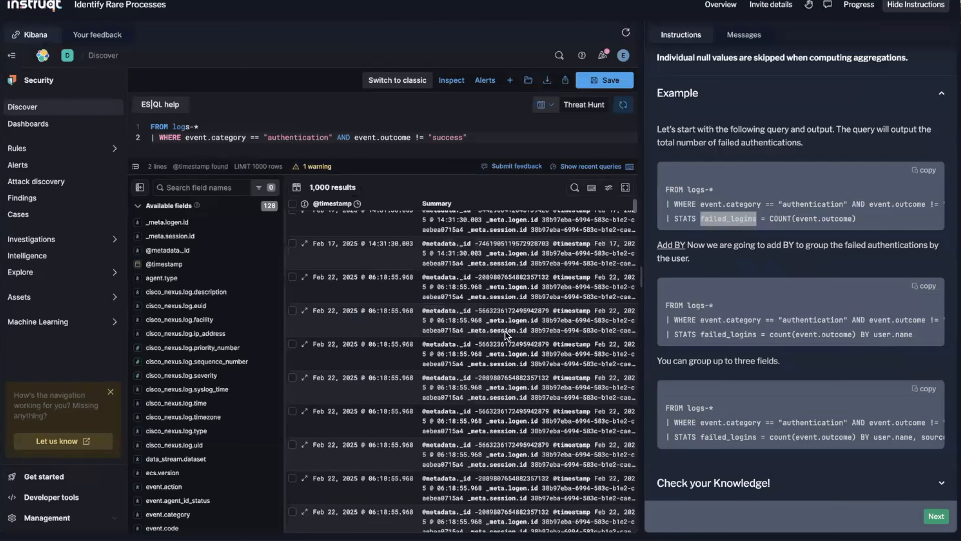
pyautogui.scroll(-15, 498, 328)
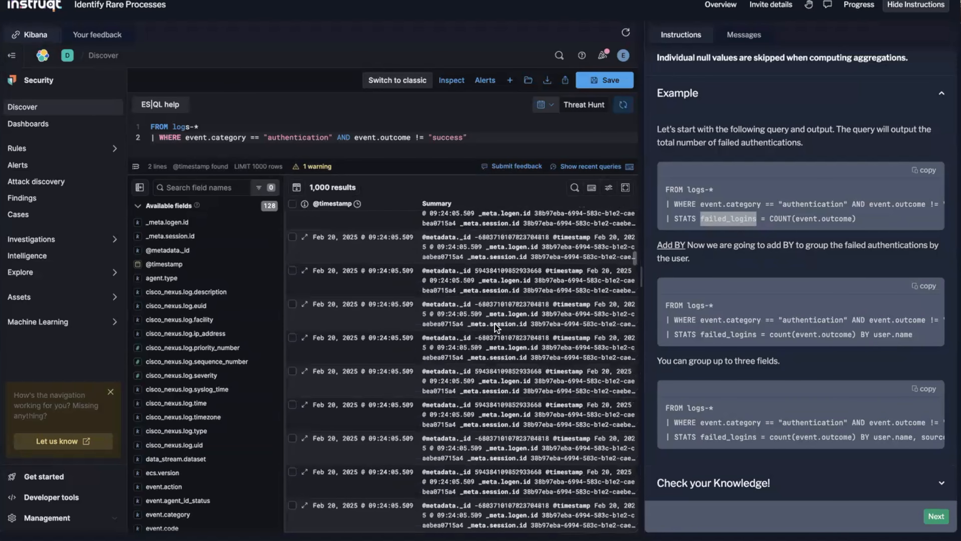
pyautogui.moveTo(634, 286); pyautogui.dragTo(633, 505)
pyautogui.scroll(-6, 559, 477)
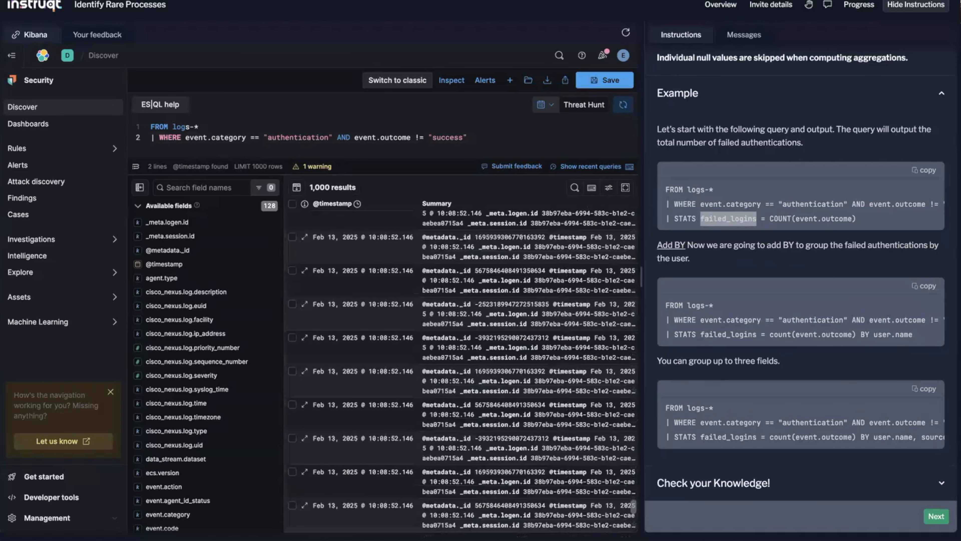
pyautogui.moveTo(633, 507); pyautogui.dragTo(633, 513)
pyautogui.scroll(-4, 633, 513)
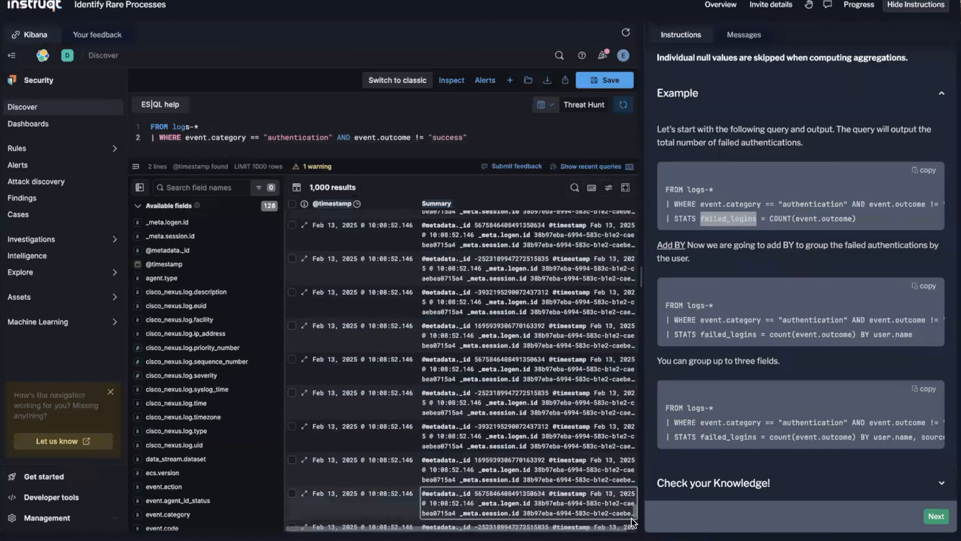
# - Group the failed_logins COUNT by user.name in the authentication query and run it
pyautogui.scroll(-6, 586, 461)
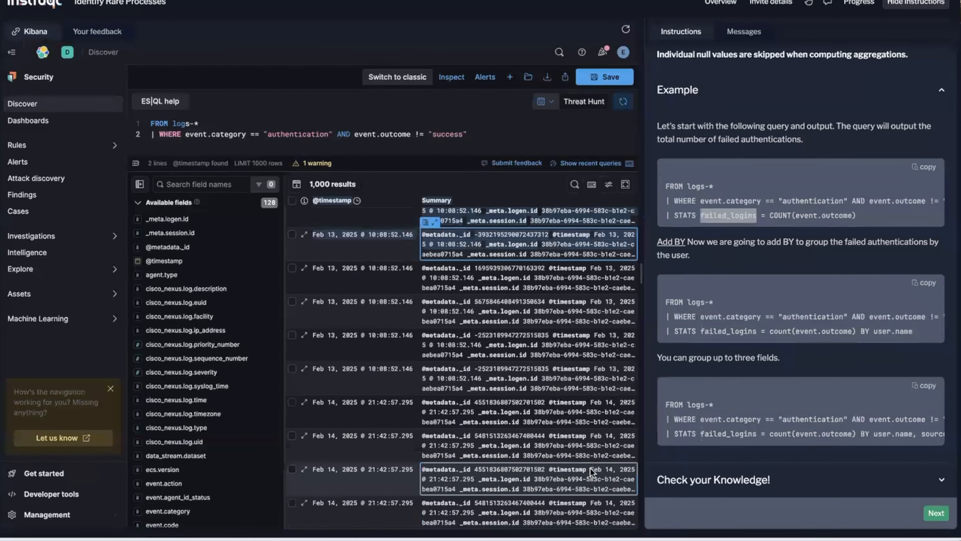
pyautogui.scroll(5, 417, 375)
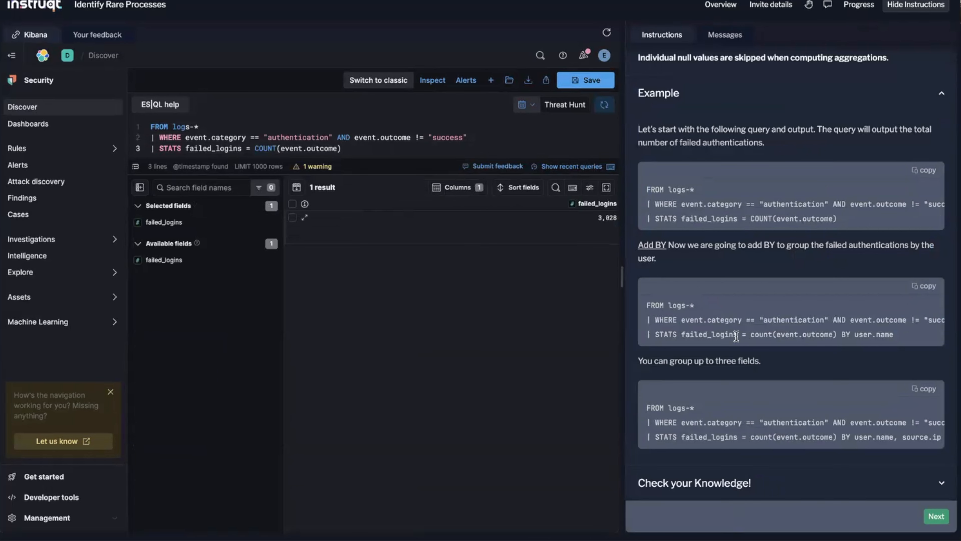
pyautogui.click(358, 146)
pyautogui.moveTo(372, 224)
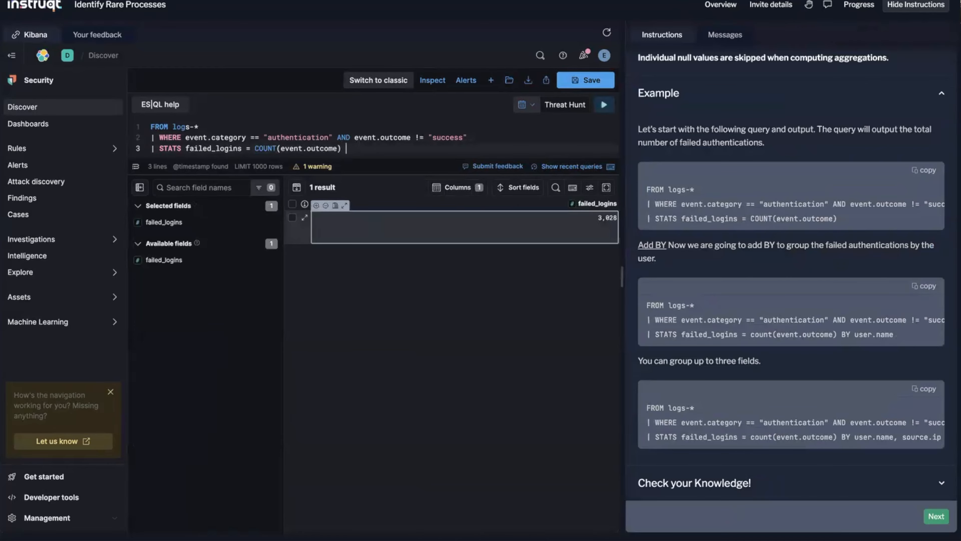
pyautogui.press('Return')
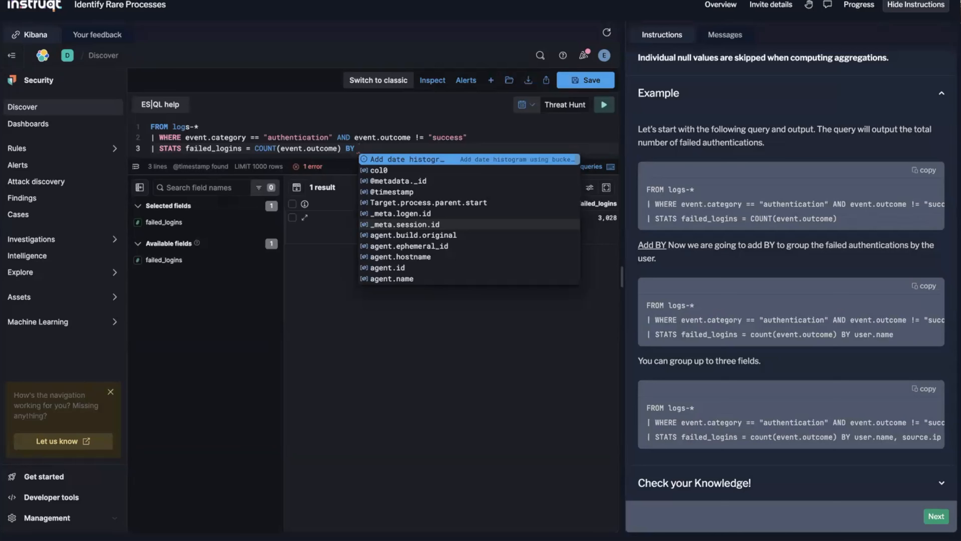
pyautogui.write('user.name')
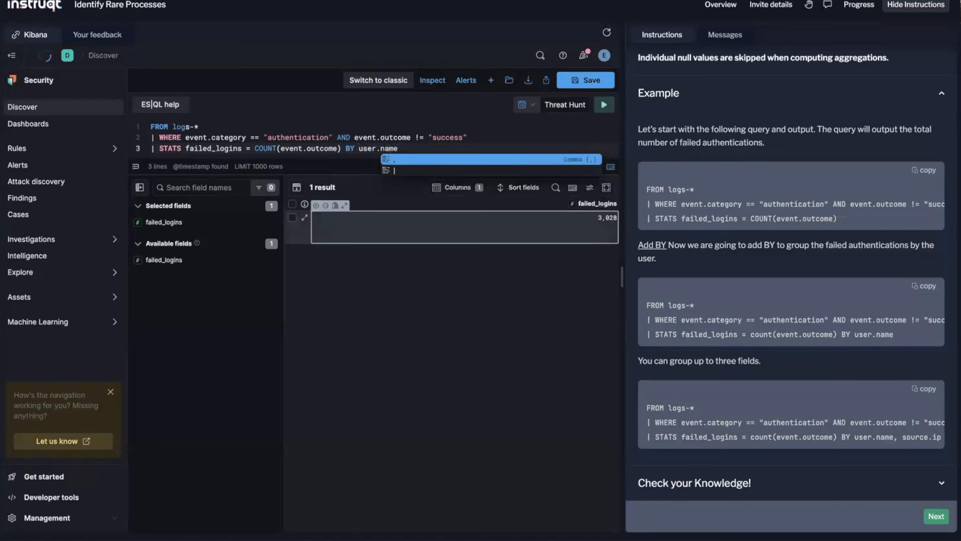
pyautogui.press('Escape')
pyautogui.hotkey('ctrl', 'Return')
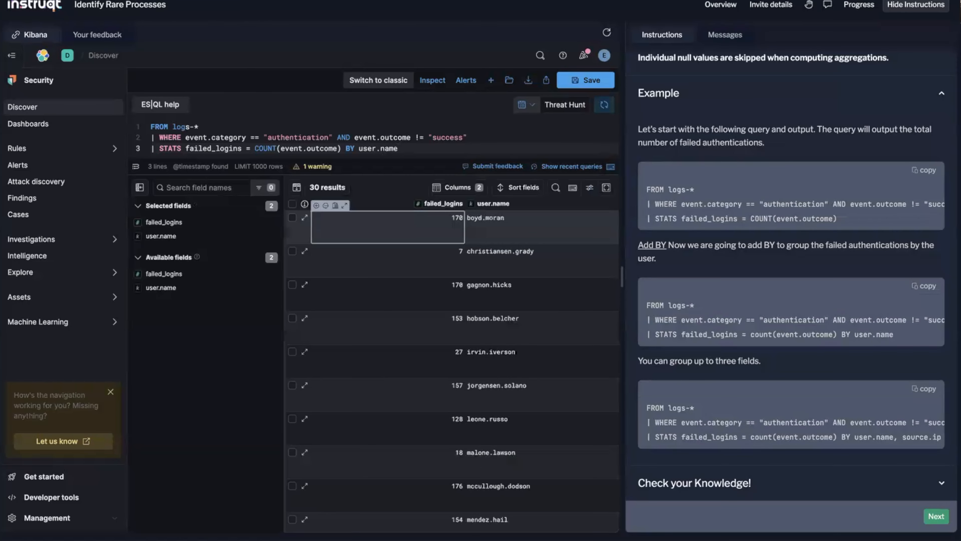
# - Review the per-user failed logins, add source.ip as a second BY grouping field and run the query
pyautogui.scroll(-3, 492, 353)
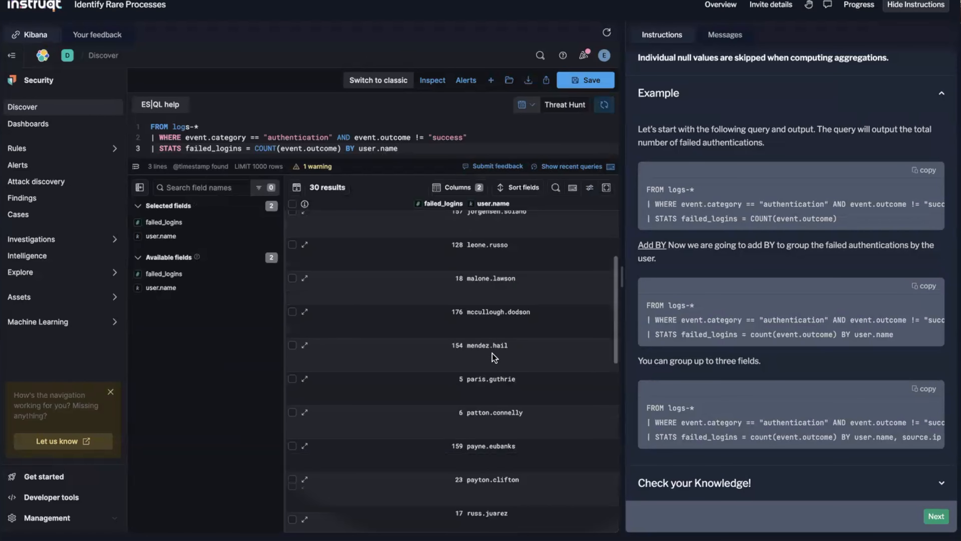
pyautogui.scroll(3, 490, 337)
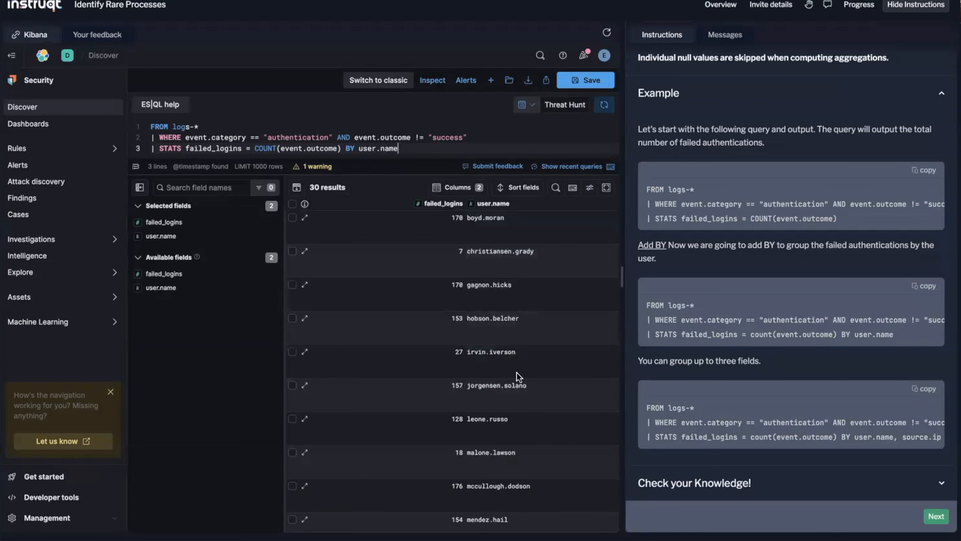
pyautogui.write(', source.ip')
pyautogui.hotkey('ctrl', 'Return')
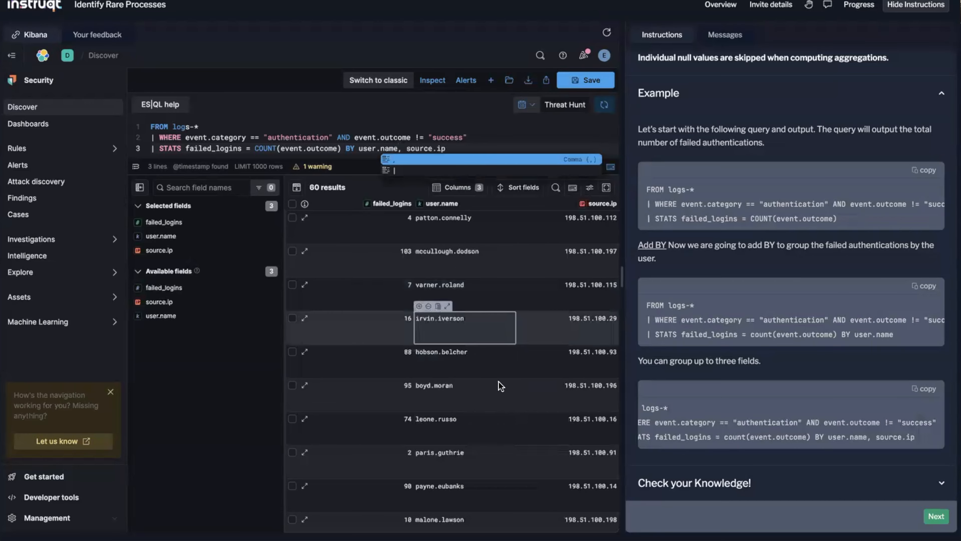
# - Sort the grouped failed-login results by user.name in ascending order
pyautogui.scroll(-3, 499, 384)
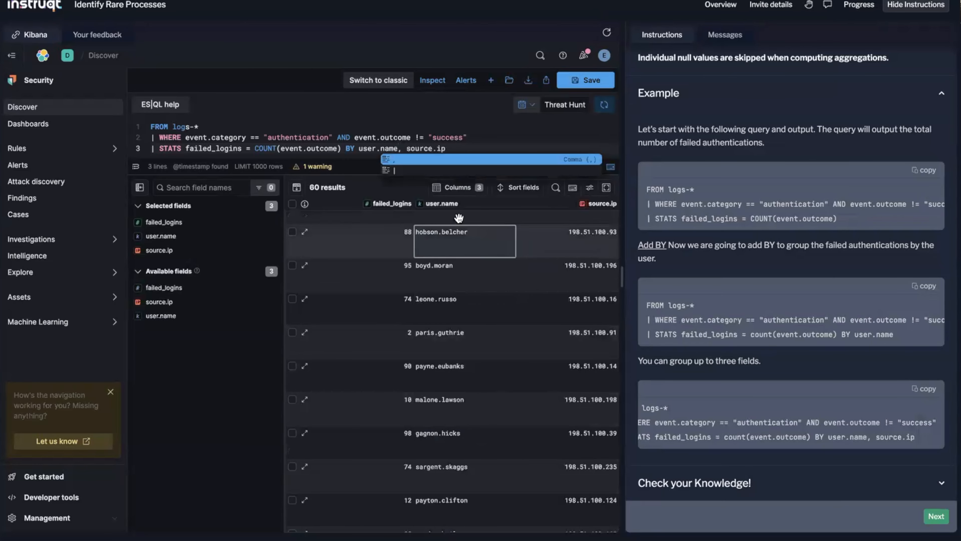
pyautogui.click(453, 205)
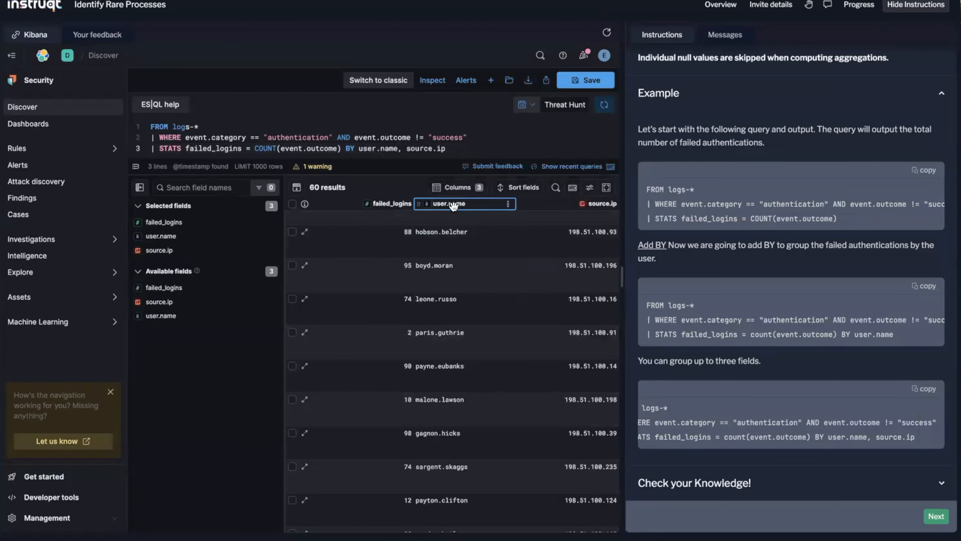
pyautogui.click(508, 204)
pyautogui.click(479, 234)
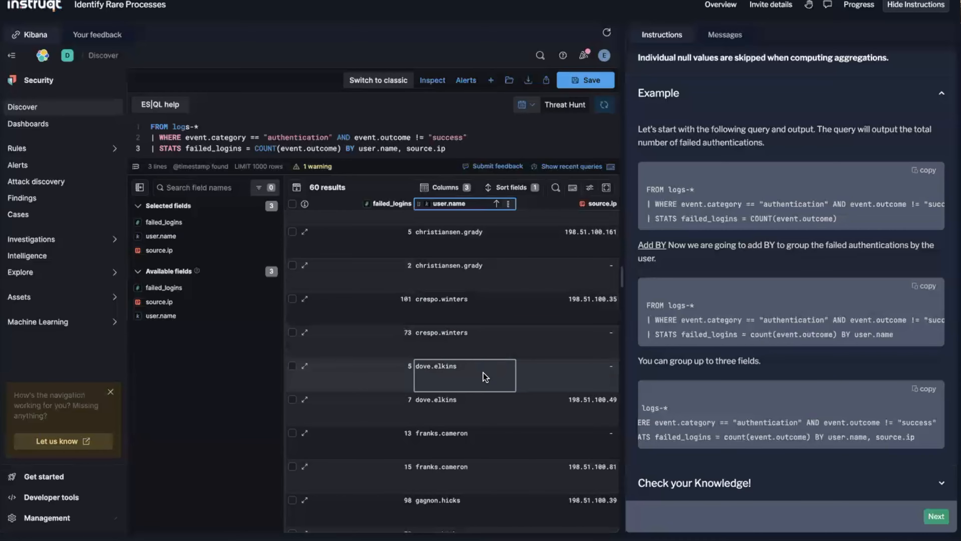
pyautogui.moveTo(442, 310)
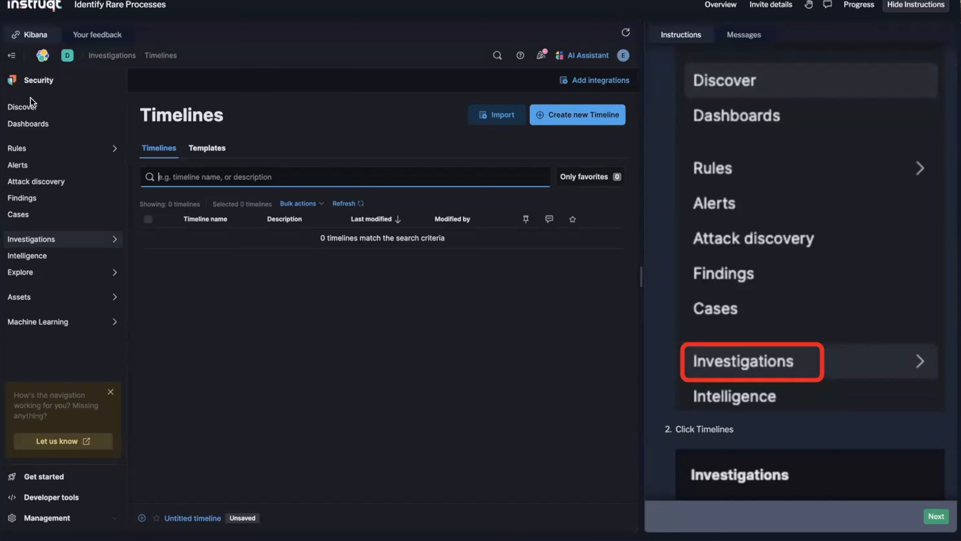
# - Open the Timelines page under Investigations and read the instructions for creating and saving a timeline
pyautogui.click(52, 243)
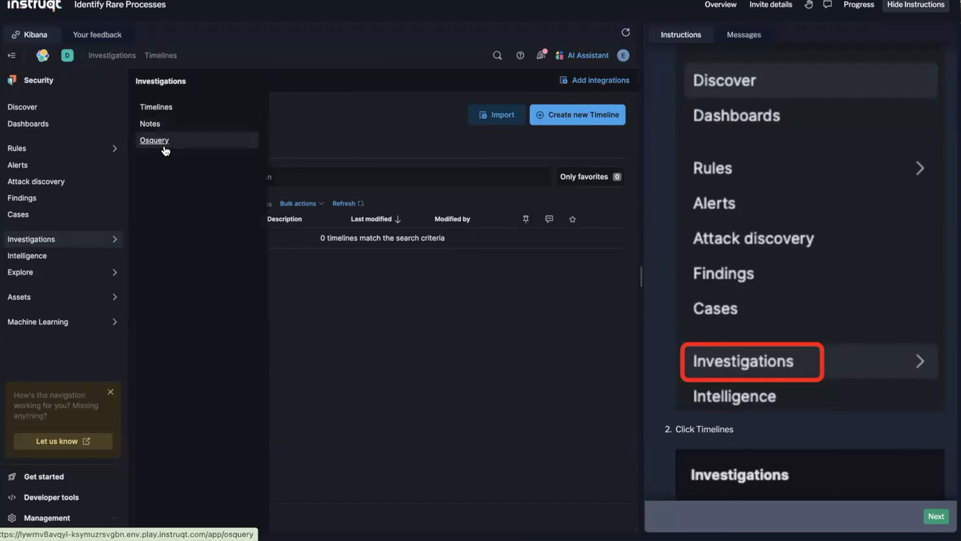
pyautogui.click(156, 107)
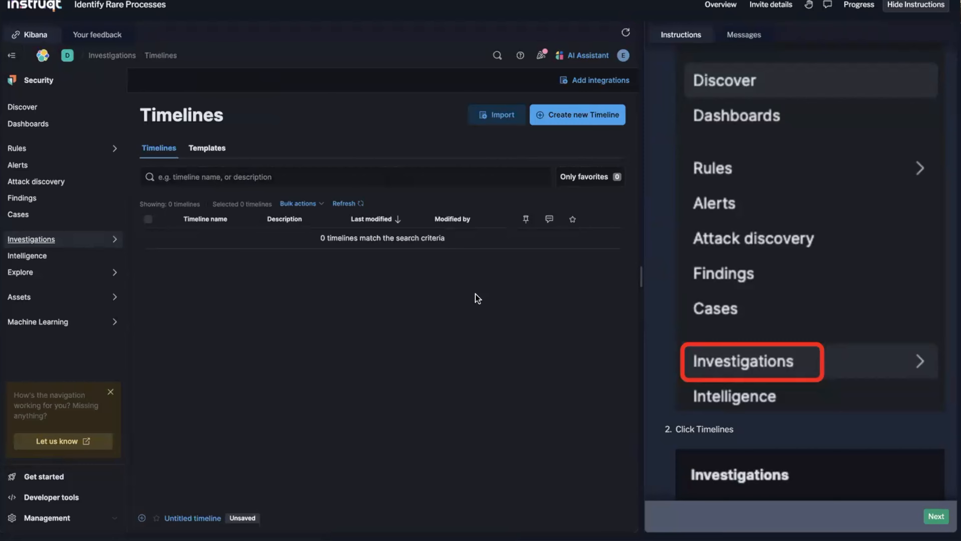
pyautogui.scroll(-4, 842, 357)
pyautogui.scroll(-9, 842, 356)
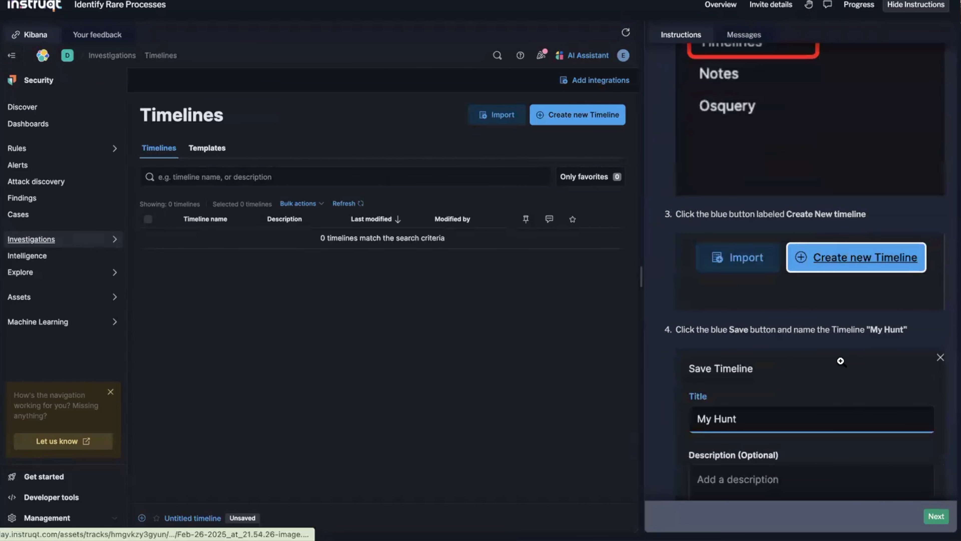
pyautogui.scroll(-2, 841, 361)
pyautogui.scroll(-2, 743, 317)
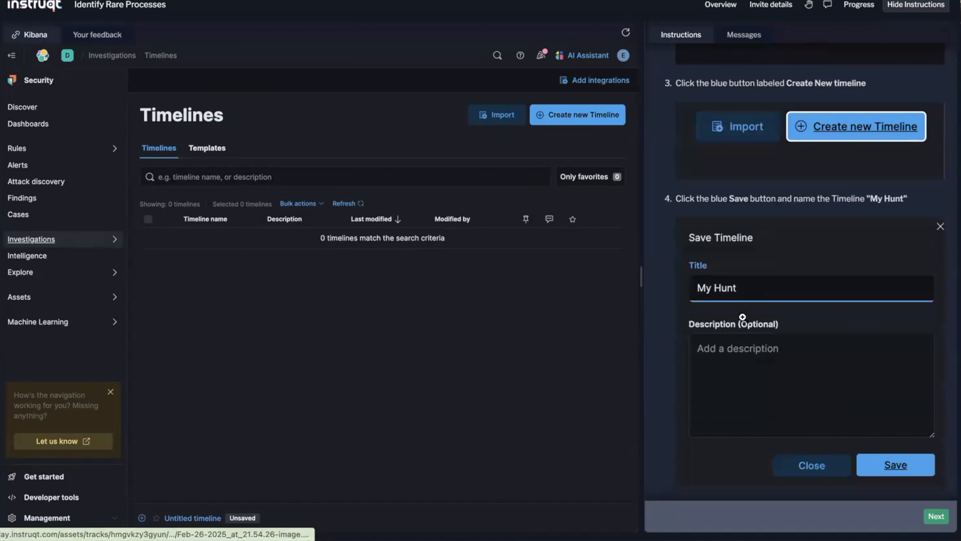
# - Create a new timeline, save it with the title 사고 분석 and close it
pyautogui.click(576, 115)
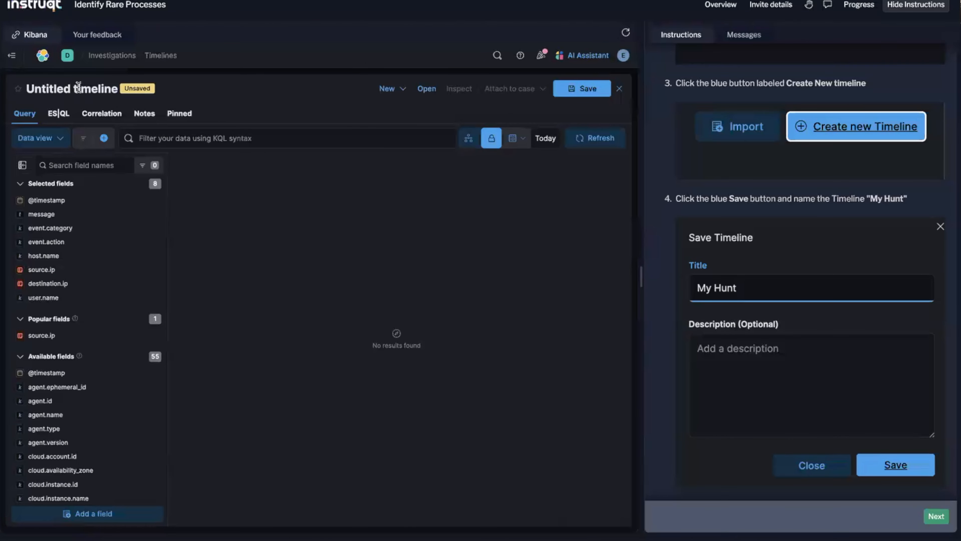
pyautogui.click(582, 89)
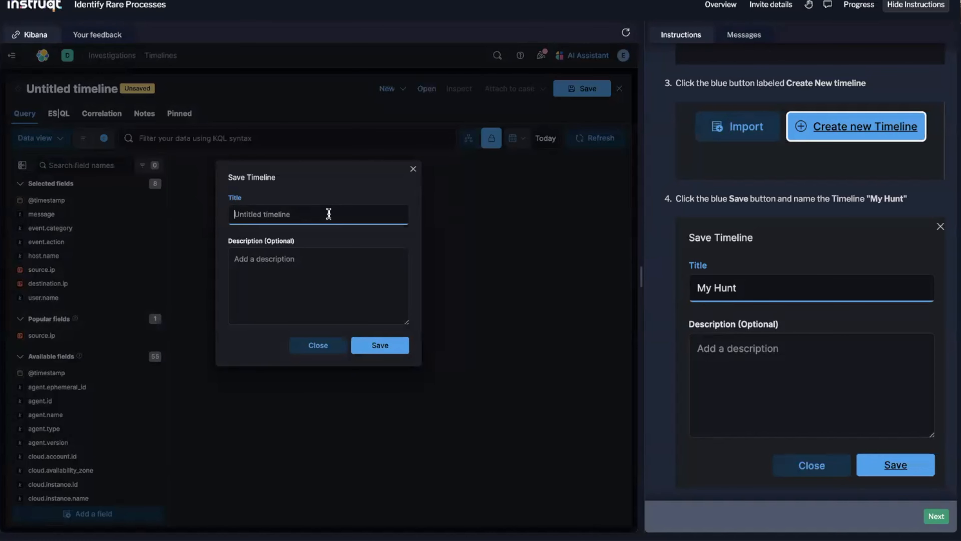
pyautogui.write('My')
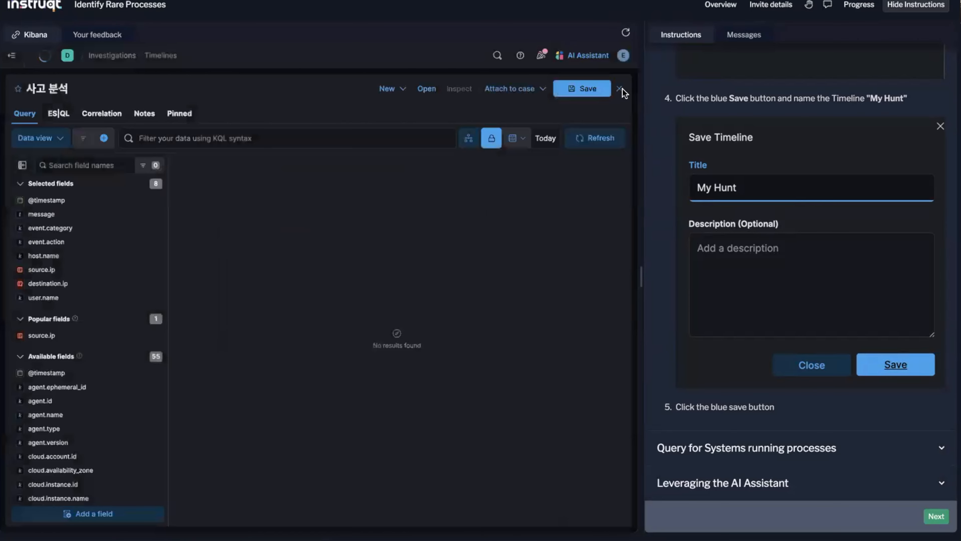
pyautogui.click(621, 90)
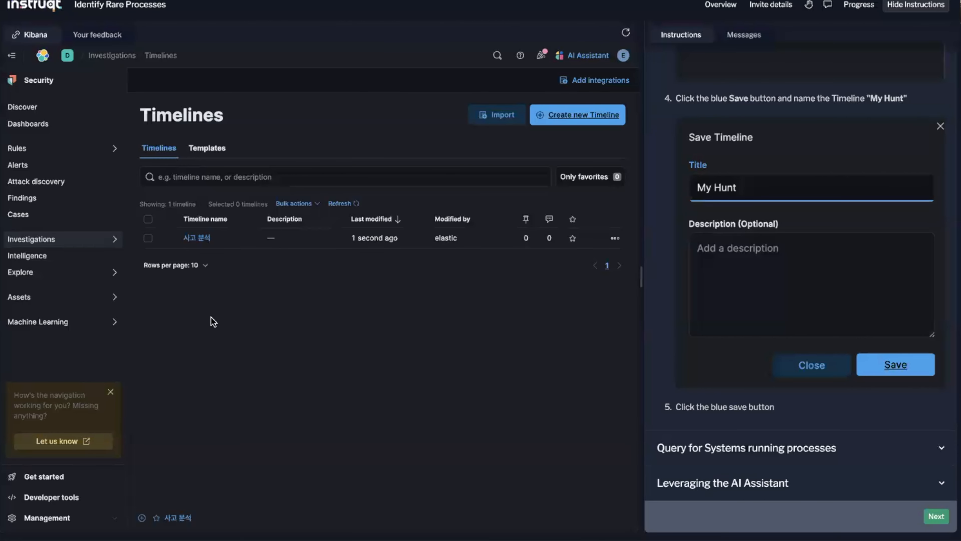
# - Reopen the saved 사고 분석 timeline and go to its ES|QL query editor
pyautogui.click(200, 239)
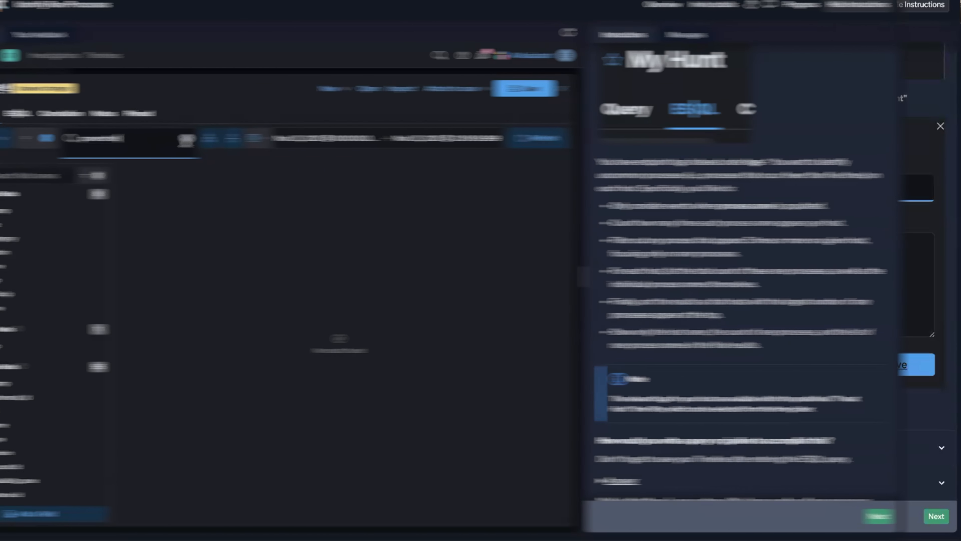
pyautogui.click(76, 113)
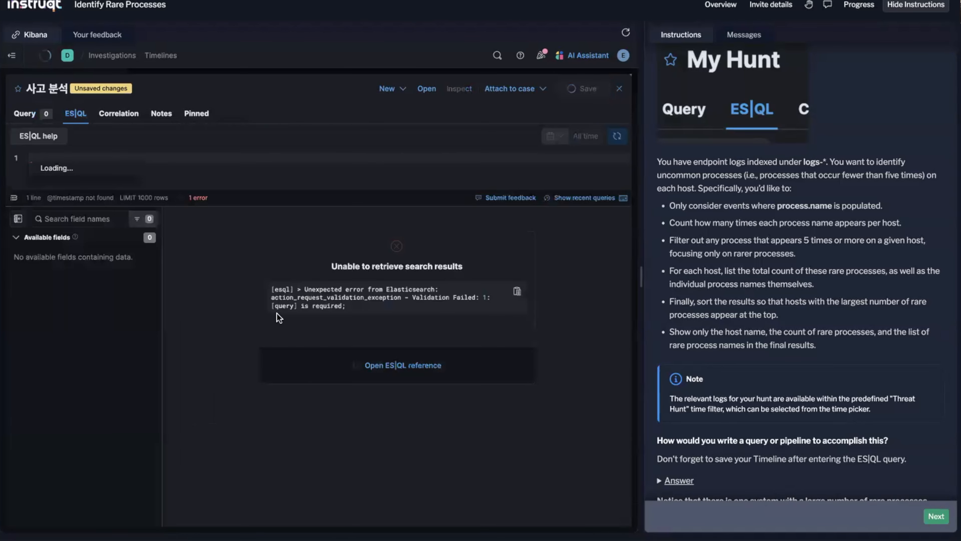
pyautogui.click(353, 161)
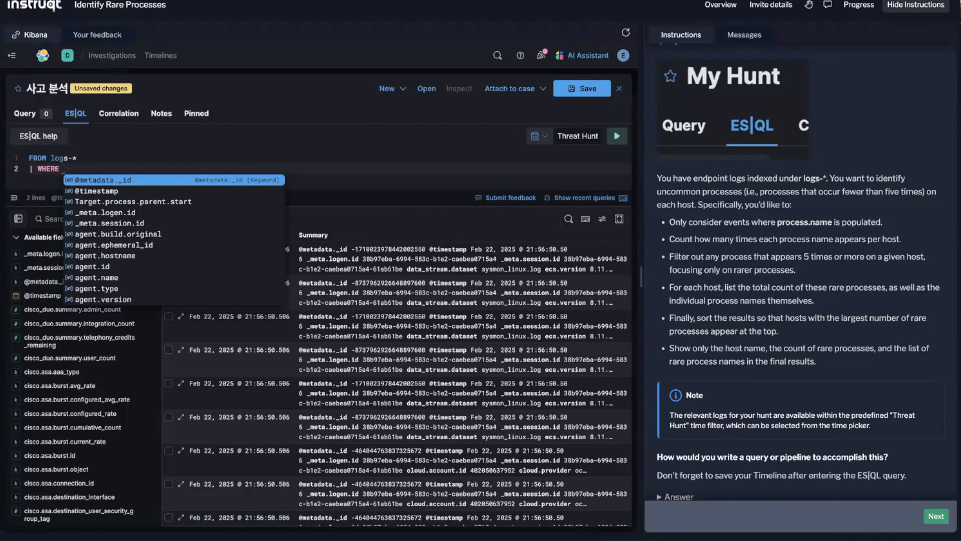
# - Complete the logs-* query with WHERE process.name IS NOT NULL and run it in the timeline
pyautogui.write('proces')
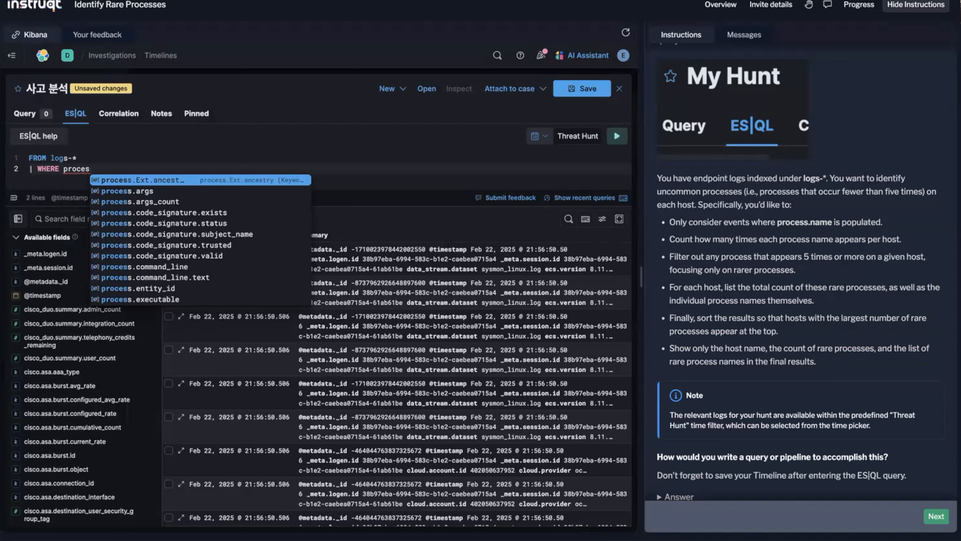
pyautogui.write('s.name')
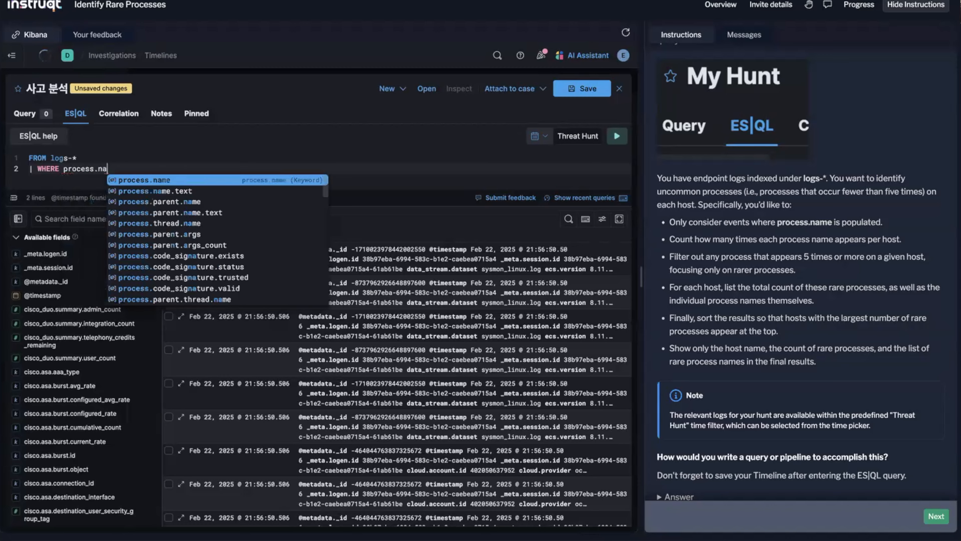
pyautogui.press('Down')
pyautogui.press('Down')
pyautogui.press('Down')
pyautogui.press('Down')
pyautogui.press('Down')
pyautogui.press('Down')
pyautogui.press('Down')
pyautogui.press('Down')
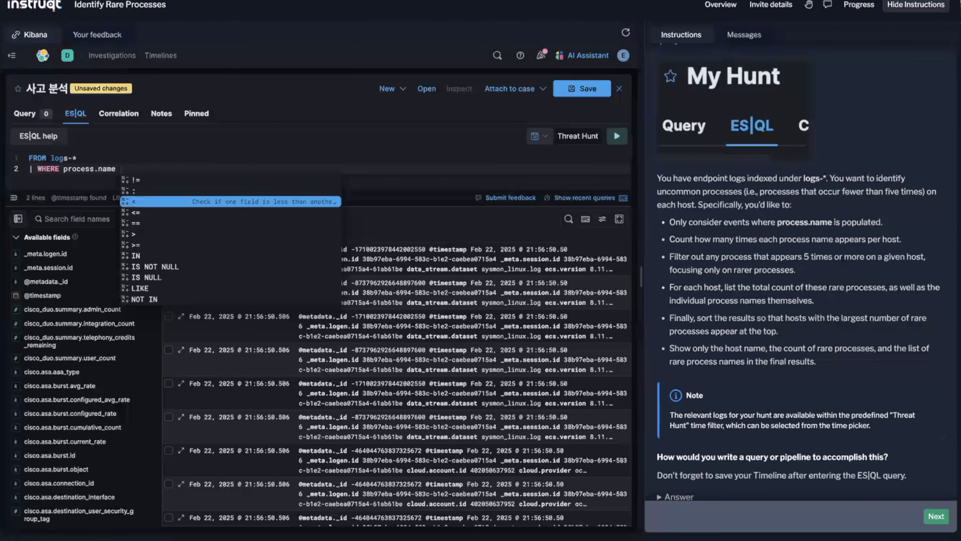
pyautogui.press('Return')
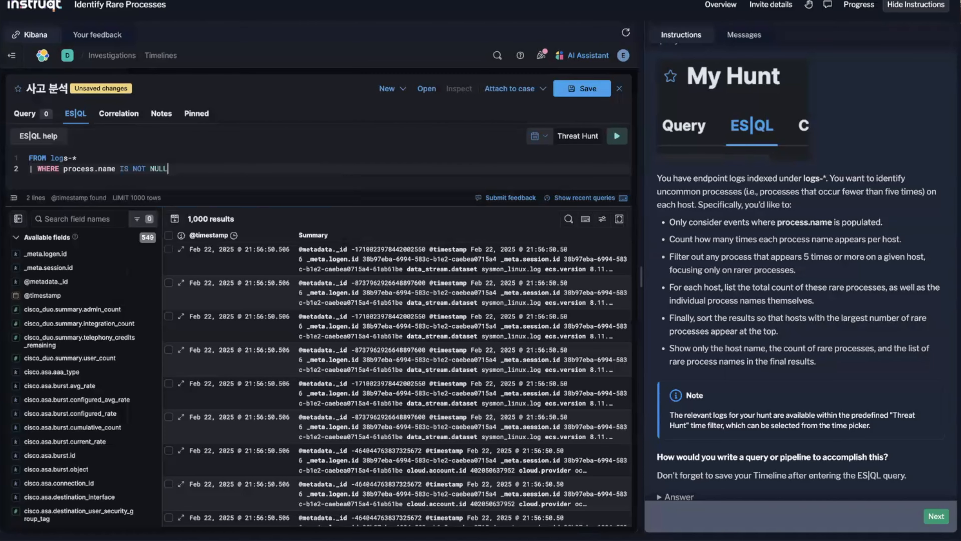
pyautogui.hotkey('ctrl', 'Return')
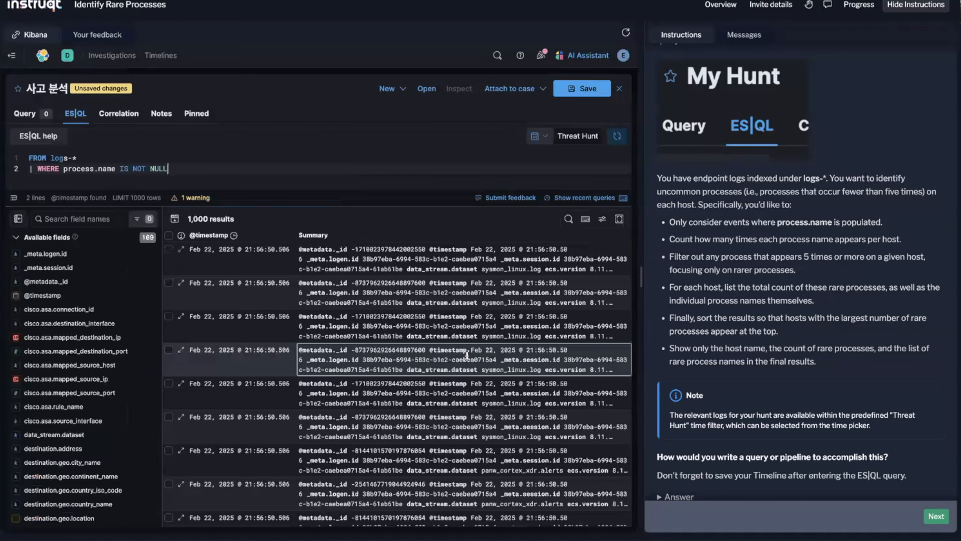
# - Inspect the process.name field in the first result's details and close the details
pyautogui.click(181, 249)
pyautogui.write('process.name')
pyautogui.click(442, 182)
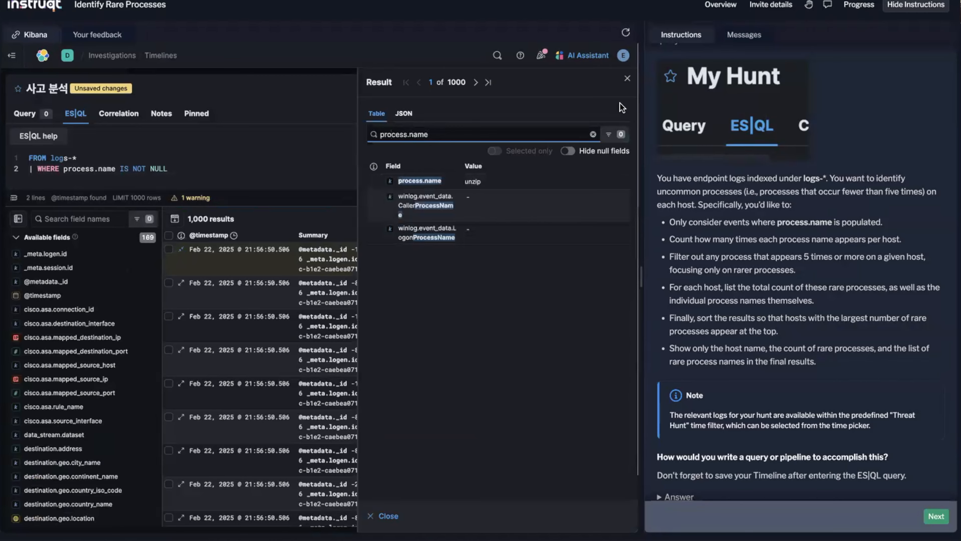
pyautogui.click(627, 78)
pyautogui.click(271, 166)
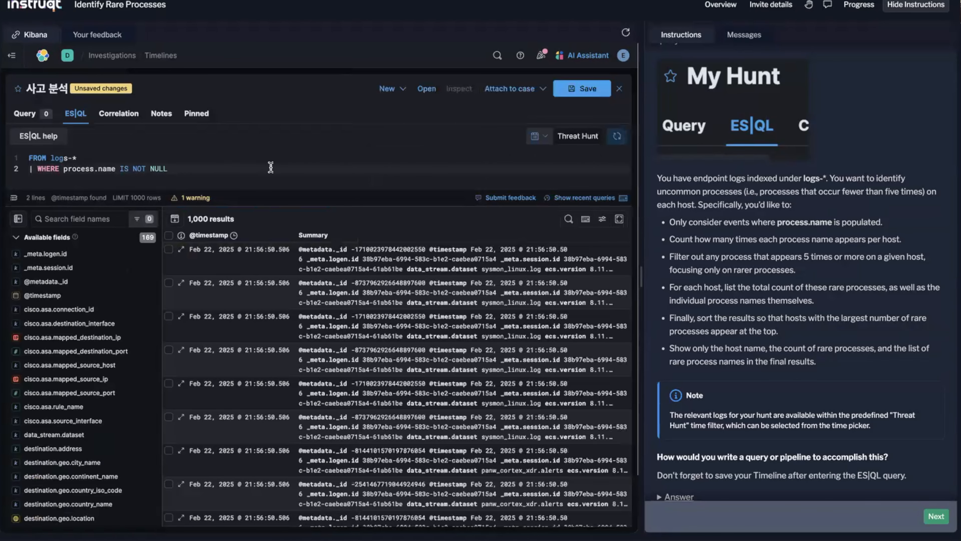
pyautogui.write('and')
pyautogui.press('BackSpace')
pyautogui.press('BackSpace')
pyautogui.press('BackSpace')
pyautogui.press('BackSpace')
pyautogui.hotkey('ctrl', 'Return')
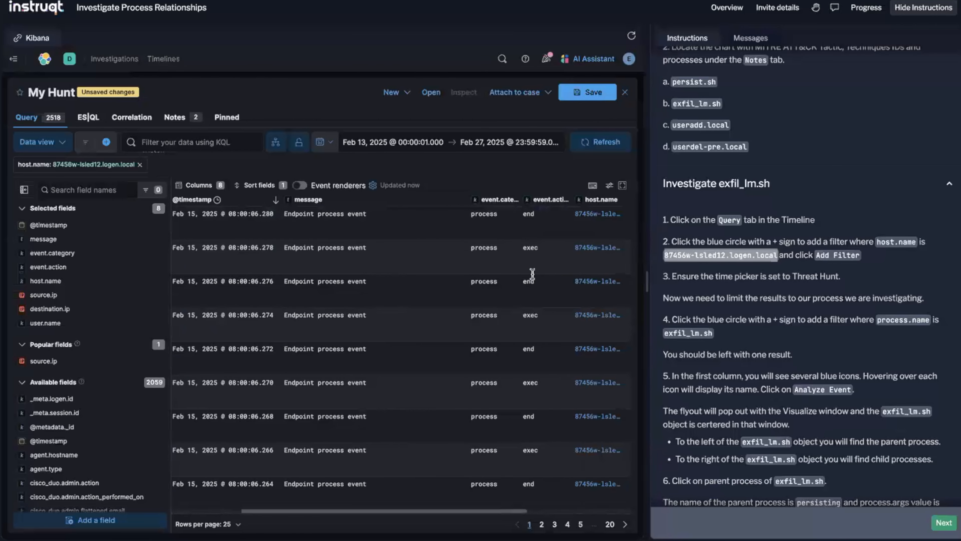
# - Browse the My Hunt timeline's events for host 87456w-lsled12.logen.local and close the exfil_lm.sh event details
pyautogui.scroll(-3, 534, 265)
pyautogui.scroll(-5, 533, 276)
pyautogui.hscroll(3, 533, 276)
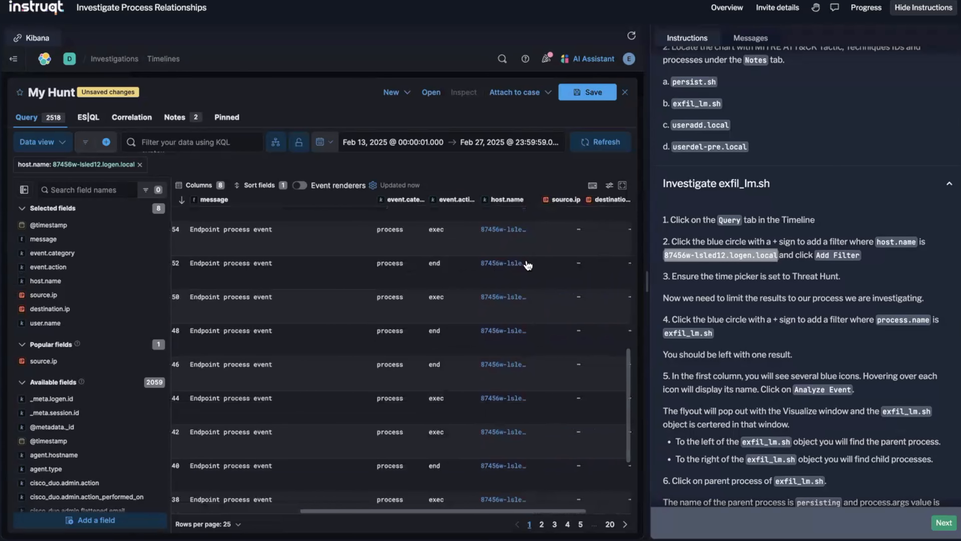
pyautogui.scroll(-1, 535, 262)
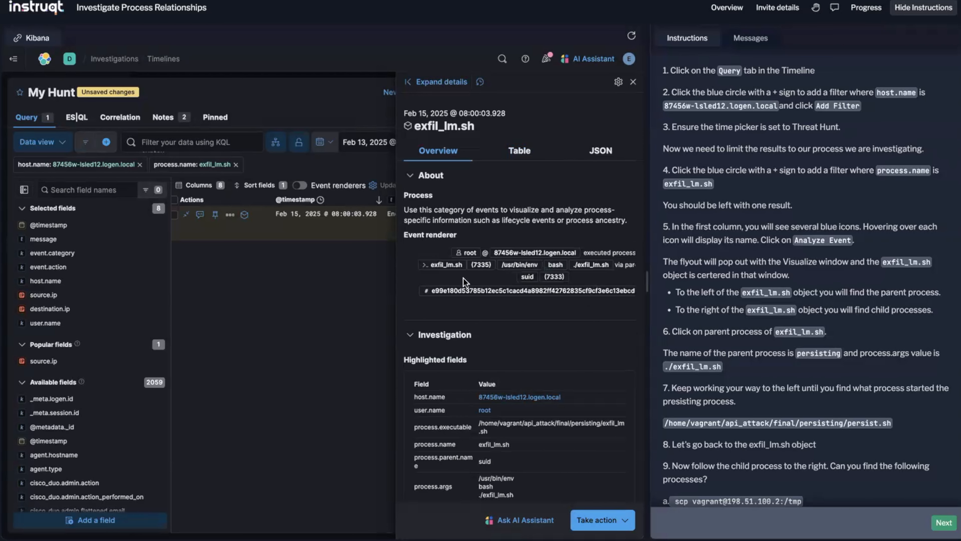
pyautogui.click(632, 81)
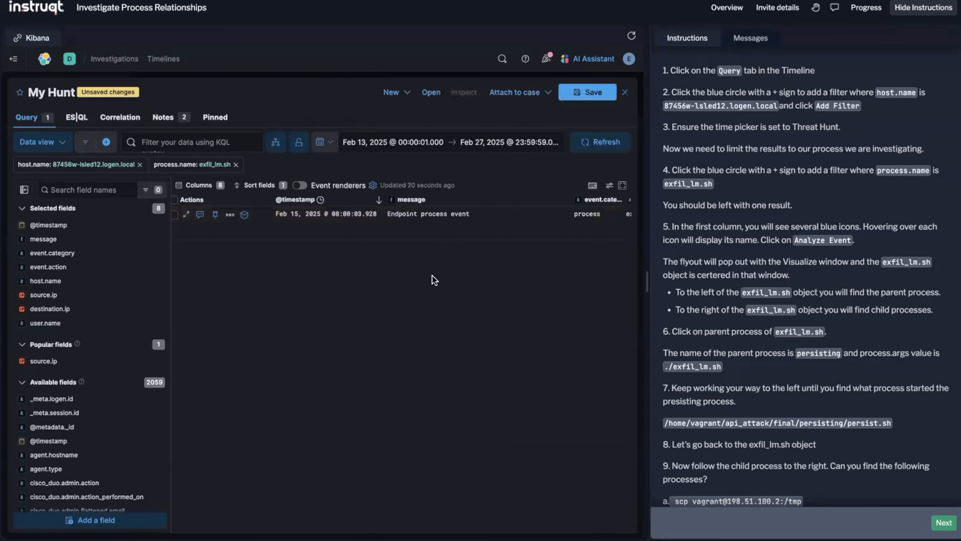
# - Turn on event renderers and read how the exfil_lm.sh event's process and parent process are related
pyautogui.click(299, 185)
pyautogui.scroll(5, 415, 243)
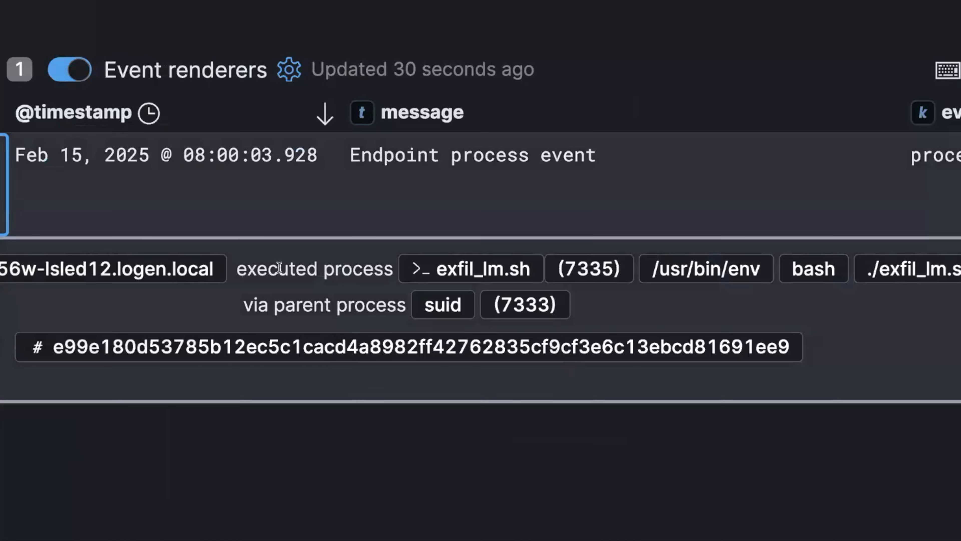
pyautogui.hscroll(1, 598, 283)
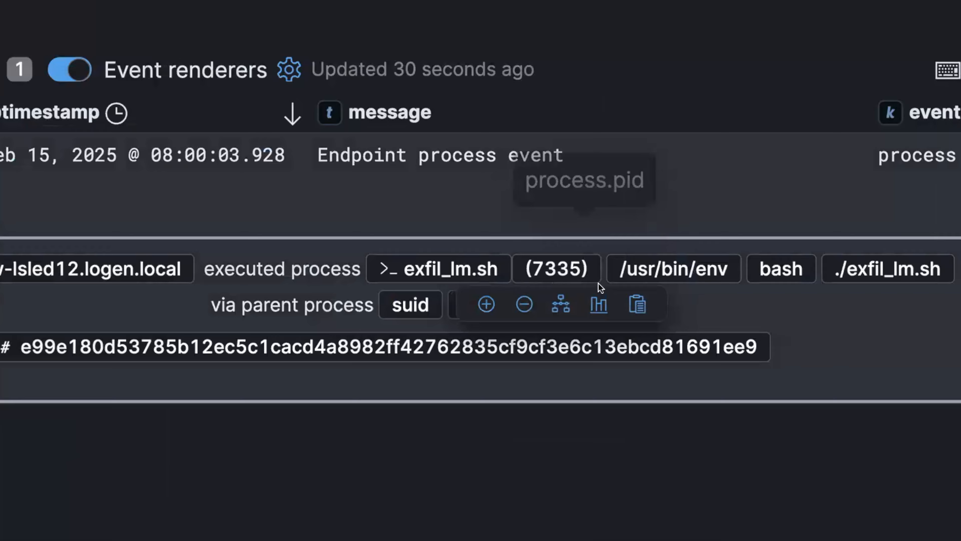
pyautogui.hscroll(1, 599, 283)
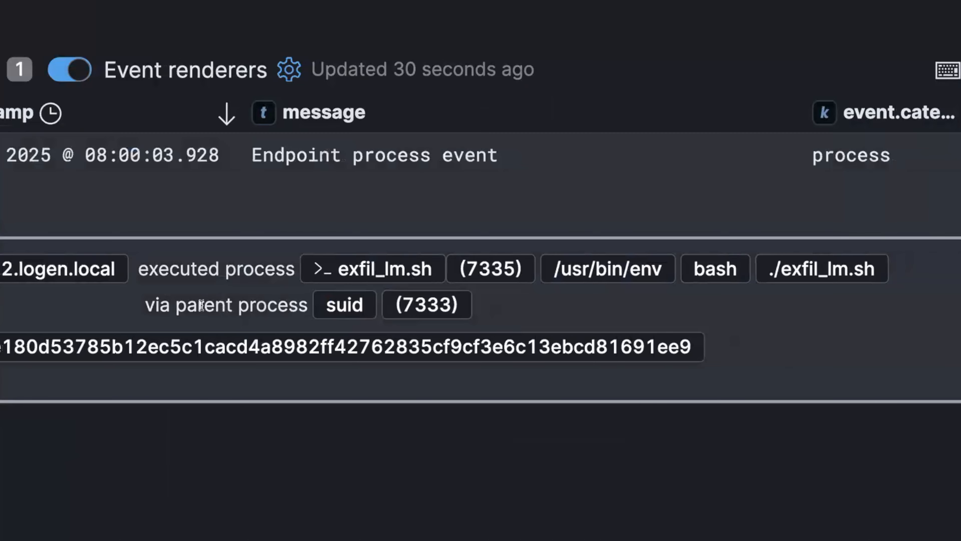
pyautogui.hscroll(-2, 162, 308)
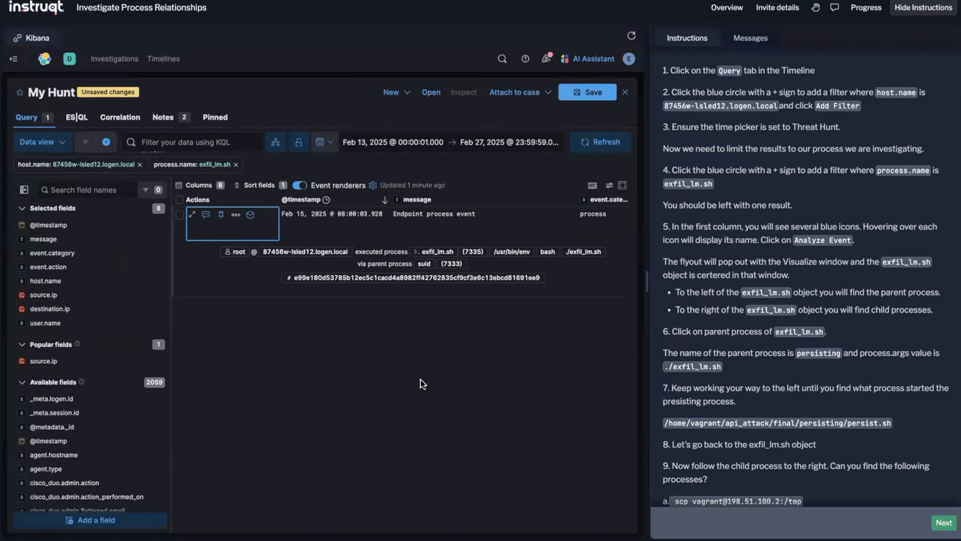
pyautogui.rightClick(861, 371)
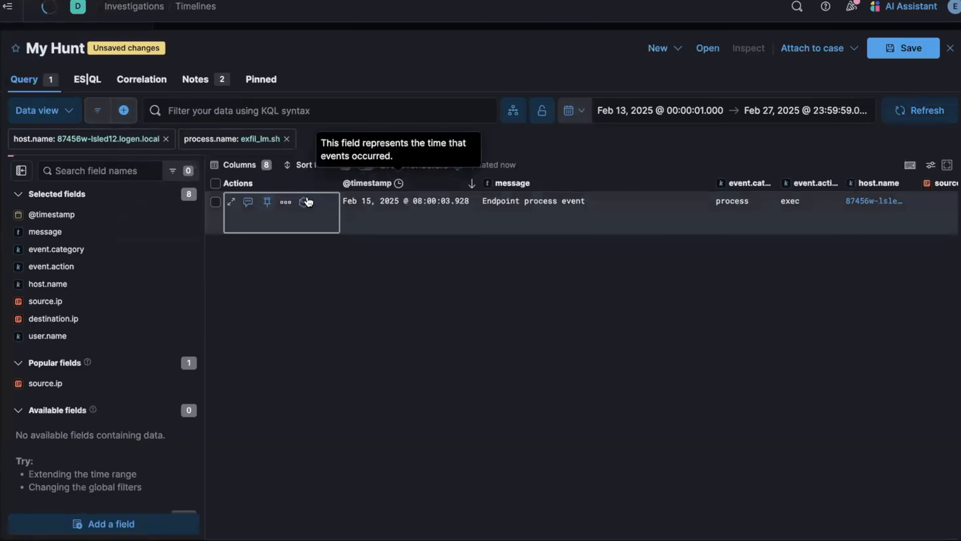
# - Analyze the exfil_lm.sh event, collapse and re-expand its details, reopen the Analyzer Graph and enlarge the graph area
pyautogui.click(307, 201)
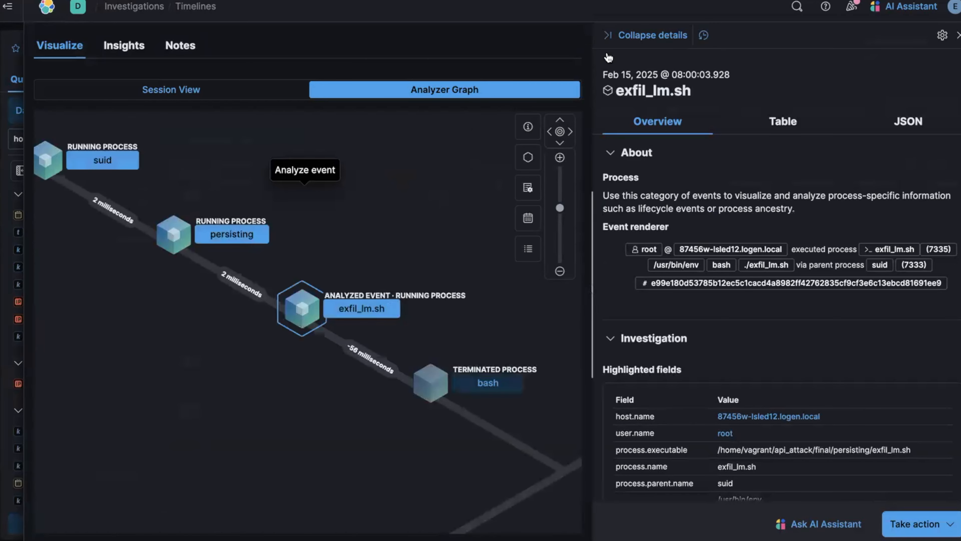
pyautogui.click(610, 36)
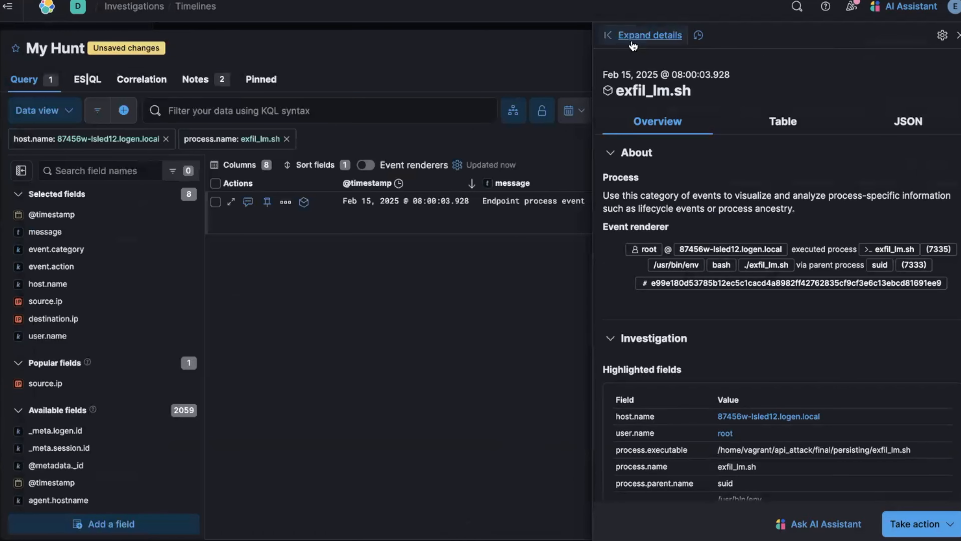
pyautogui.click(640, 35)
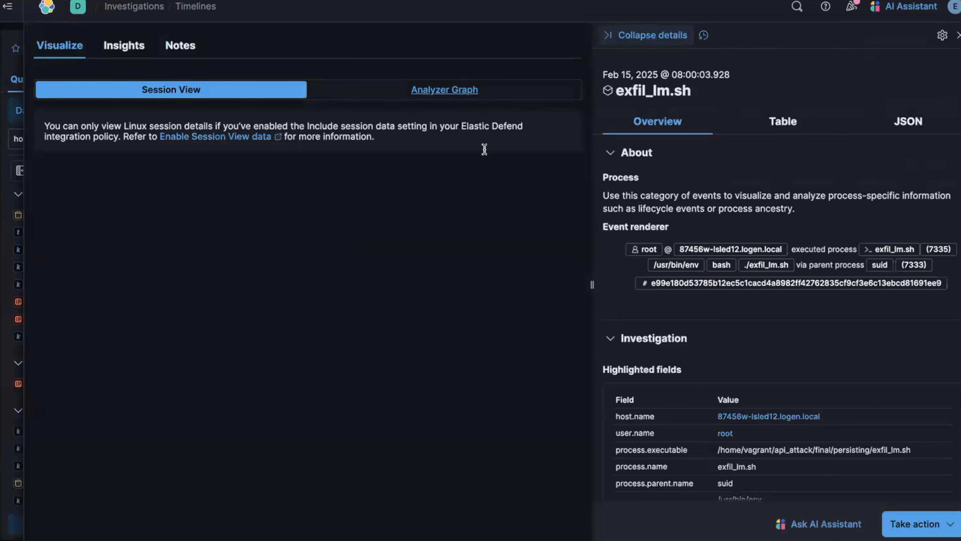
pyautogui.click(431, 93)
pyautogui.click(637, 38)
pyautogui.click(637, 37)
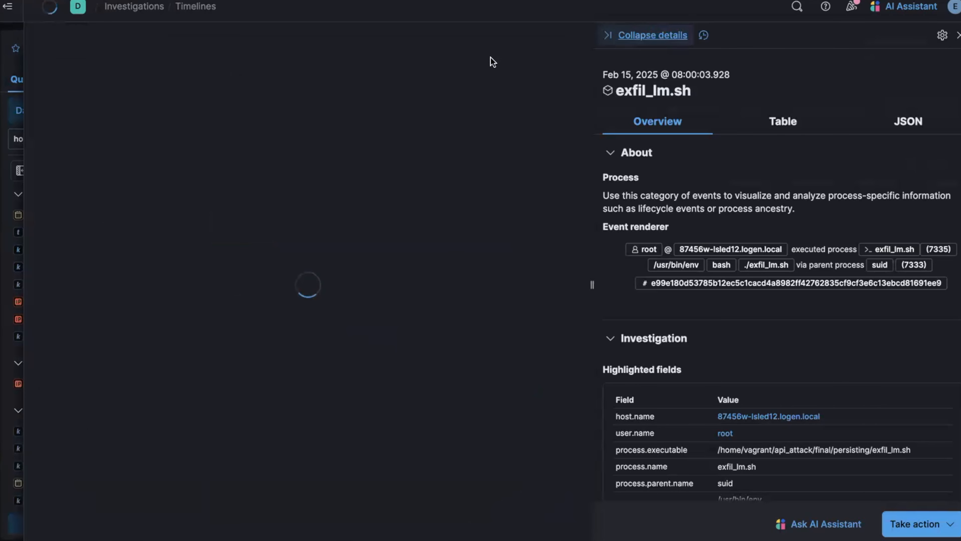
pyautogui.click(451, 91)
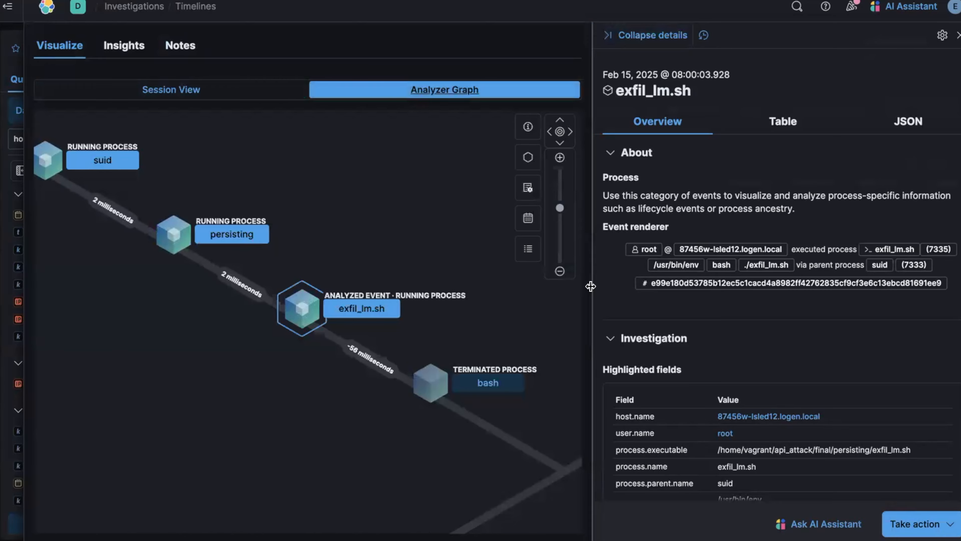
pyautogui.moveTo(589, 286); pyautogui.dragTo(776, 282)
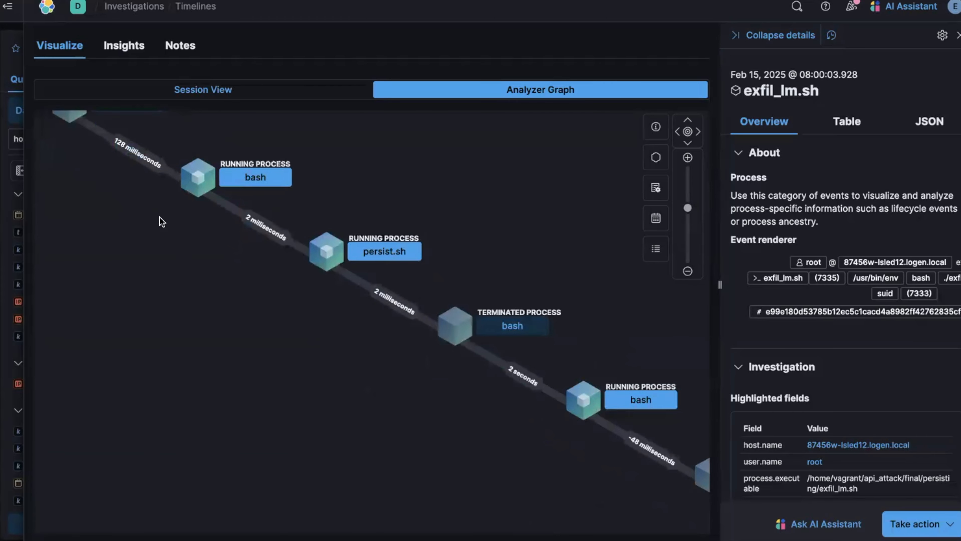
# - Examine the details of the persisting process, the parent of exfil_lm.sh, with the details area widened to read its process.args
pyautogui.moveTo(682, 218); pyautogui.dragTo(691, 279)
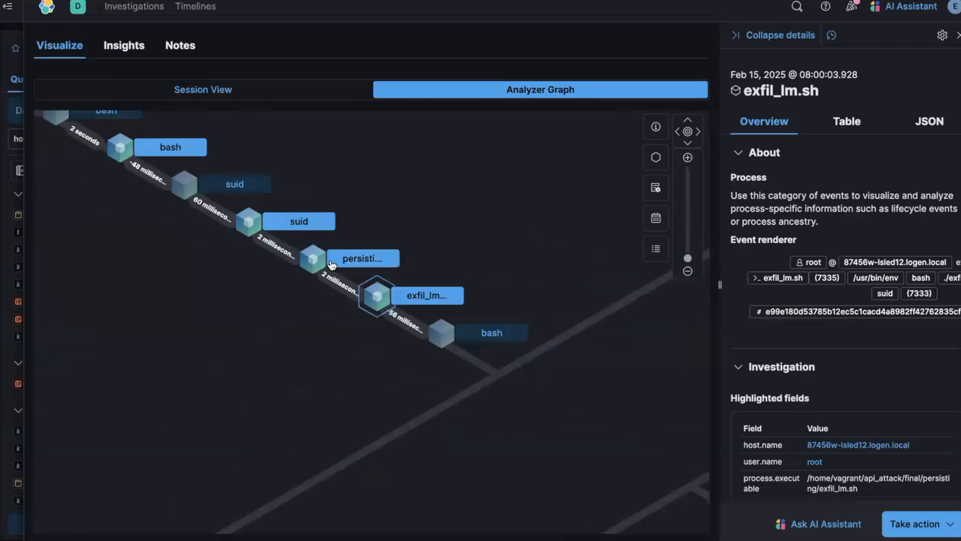
pyautogui.click(351, 259)
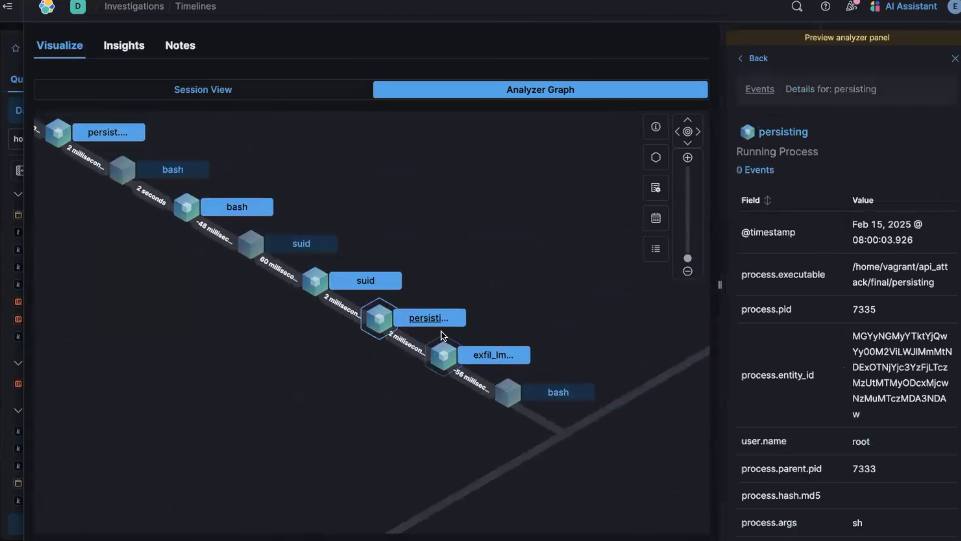
pyautogui.scroll(-2, 884, 329)
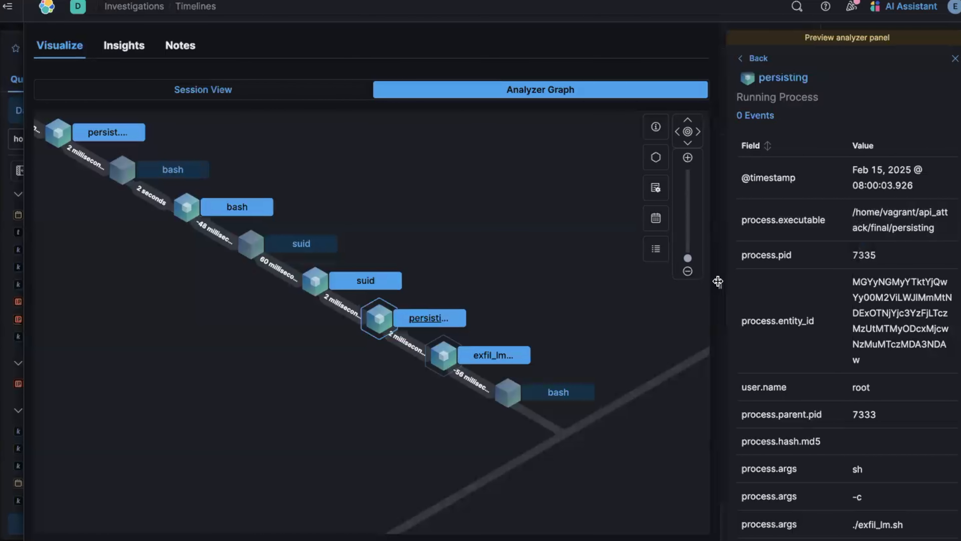
pyautogui.moveTo(718, 284); pyautogui.dragTo(525, 285)
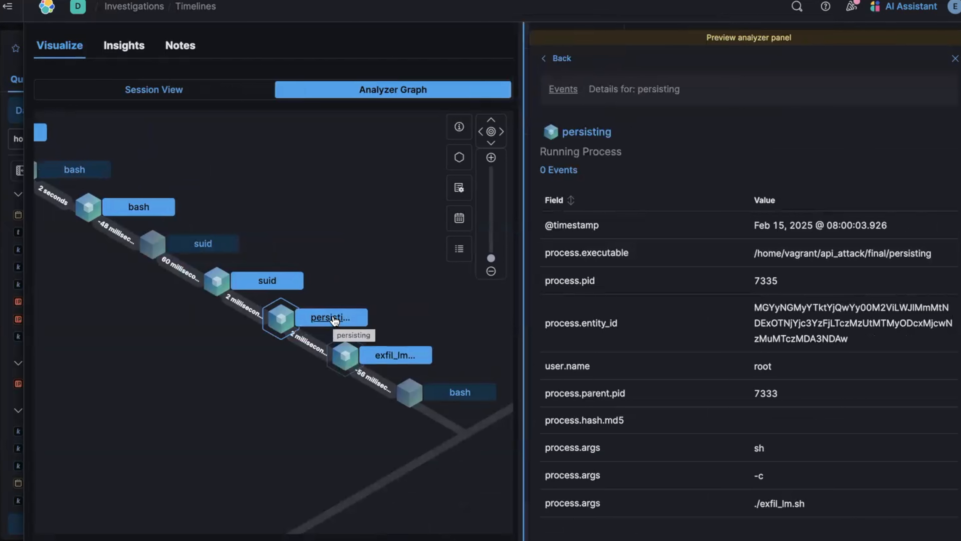
# - Compare the process details of exfil_lm.sh with those of its parent persisting, ending on exfil_lm.sh
pyautogui.click(395, 358)
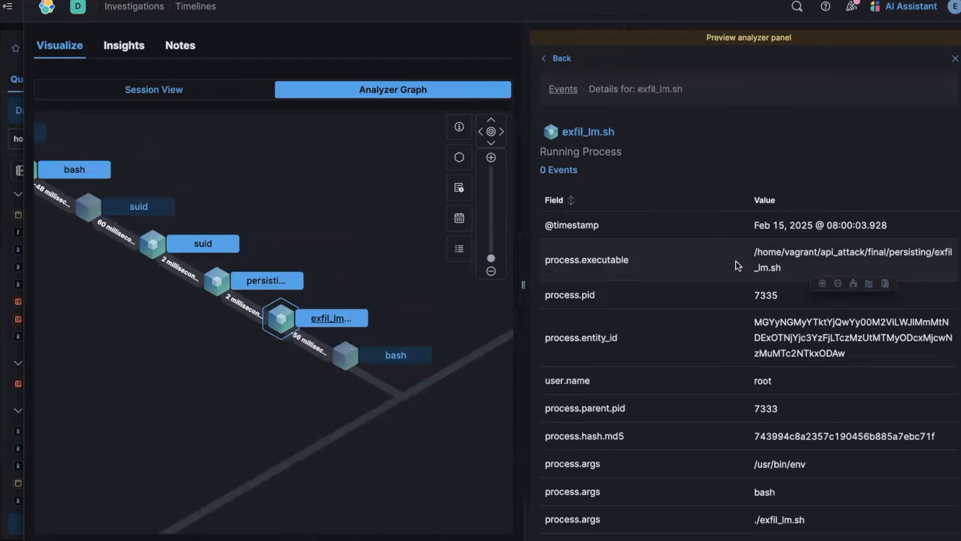
pyautogui.click(266, 281)
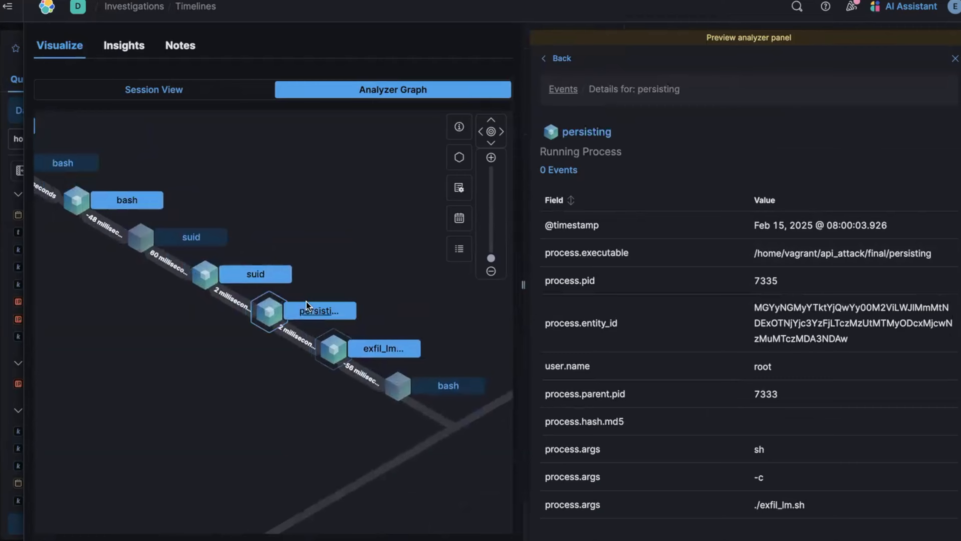
pyautogui.click(376, 355)
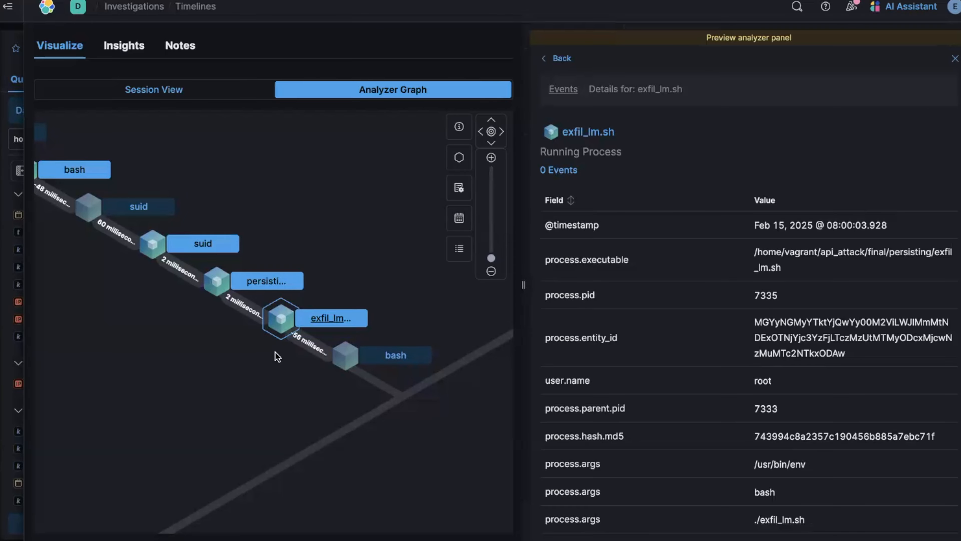
# - Examine the child process branches below exfil_lm.sh in the Analyzer Graph
pyautogui.moveTo(438, 432)
pyautogui.mouseDown()
pyautogui.moveTo(380, 342)
pyautogui.moveTo(359, 282)
pyautogui.moveTo(454, 225)
pyautogui.mouseUp()
pyautogui.moveTo(268, 343)
pyautogui.mouseDown()
pyautogui.moveTo(301, 303)
pyautogui.moveTo(355, 269)
pyautogui.mouseUp()
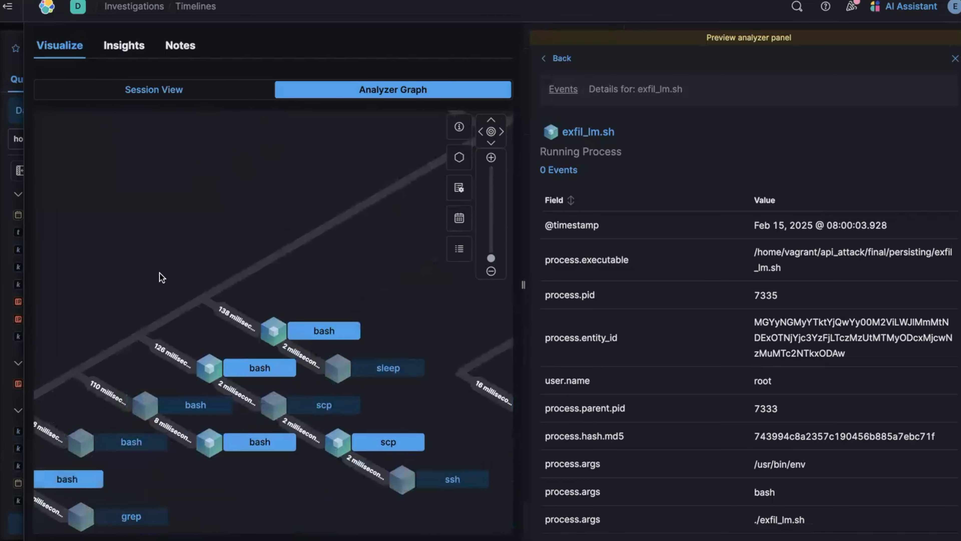
pyautogui.moveTo(110, 298); pyautogui.dragTo(258, 231)
pyautogui.moveTo(200, 486)
pyautogui.mouseDown()
pyautogui.moveTo(246, 359)
pyautogui.moveTo(318, 343)
pyautogui.mouseUp()
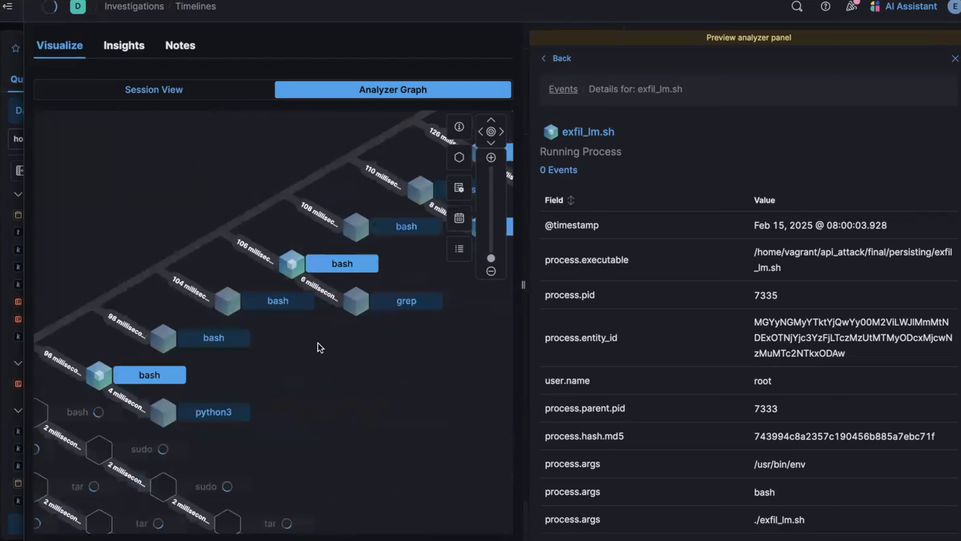